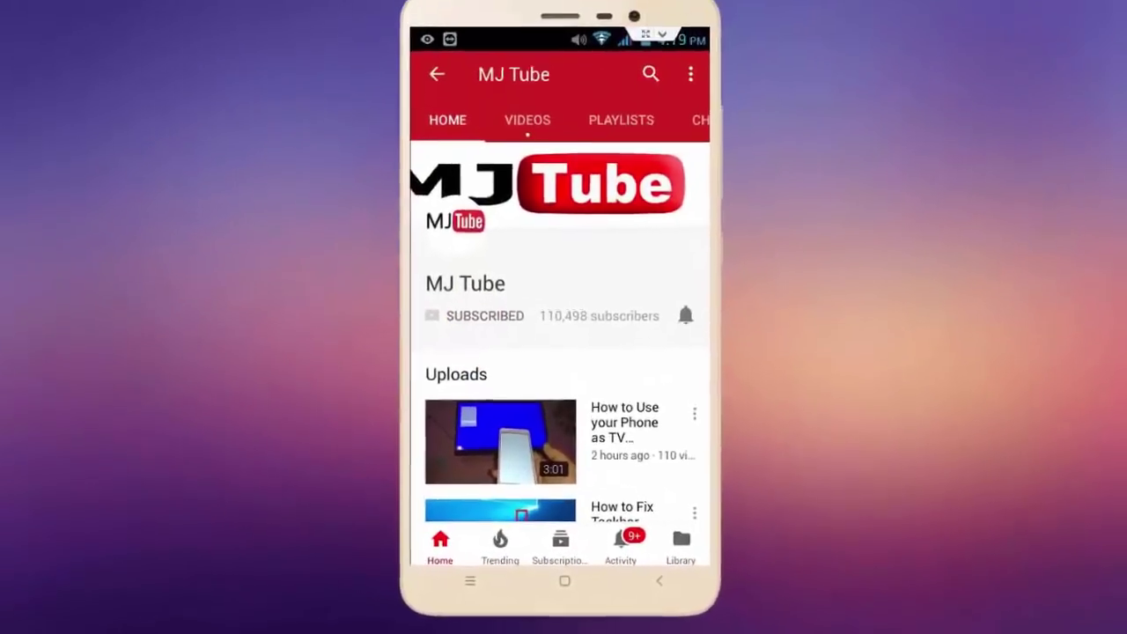
Set the MJ Tube channel's notification bell to All notifications
left_click(738, 174)
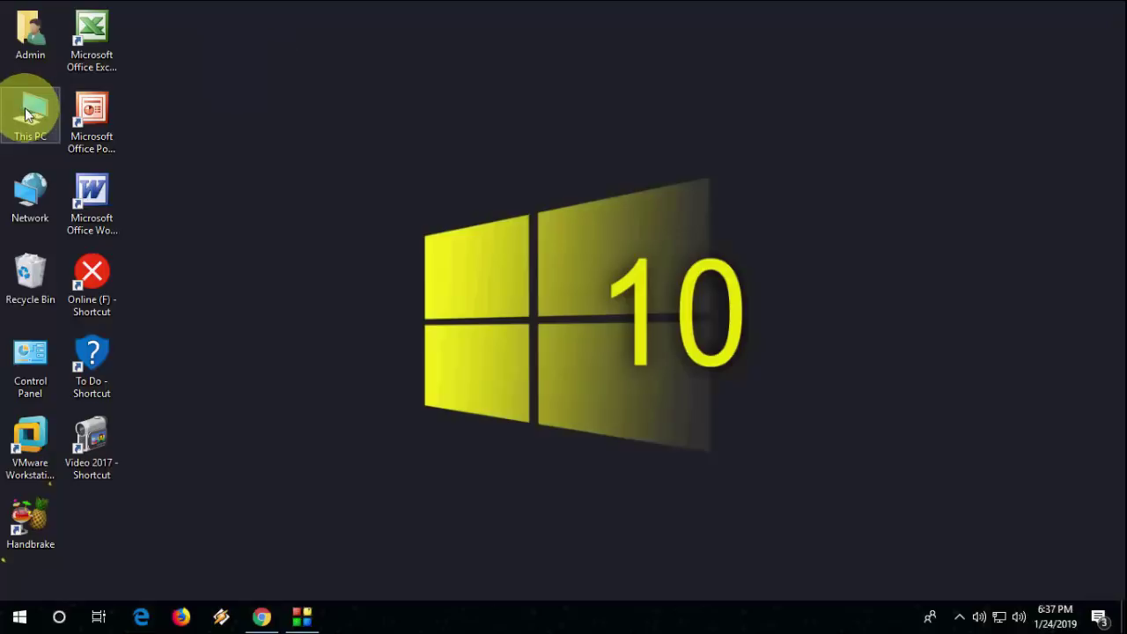
Open the ESD-ISO (G:) Properties and, from Hardware, the SanDisk Ultra USB Device properties
left_click(296, 99)
key("super+e")
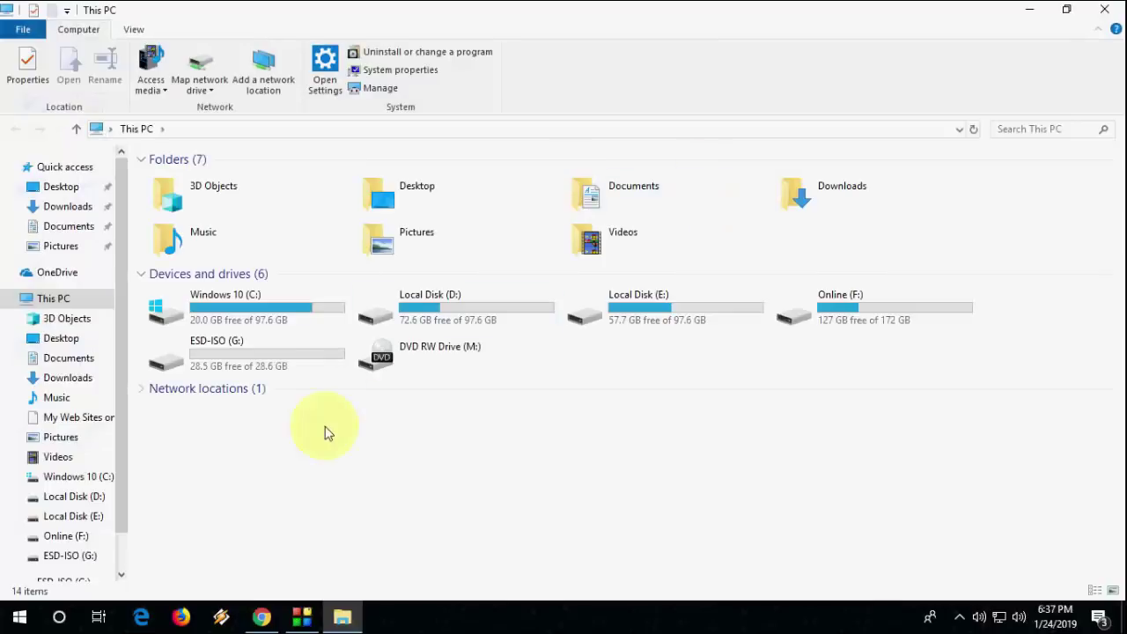
double_click(254, 347)
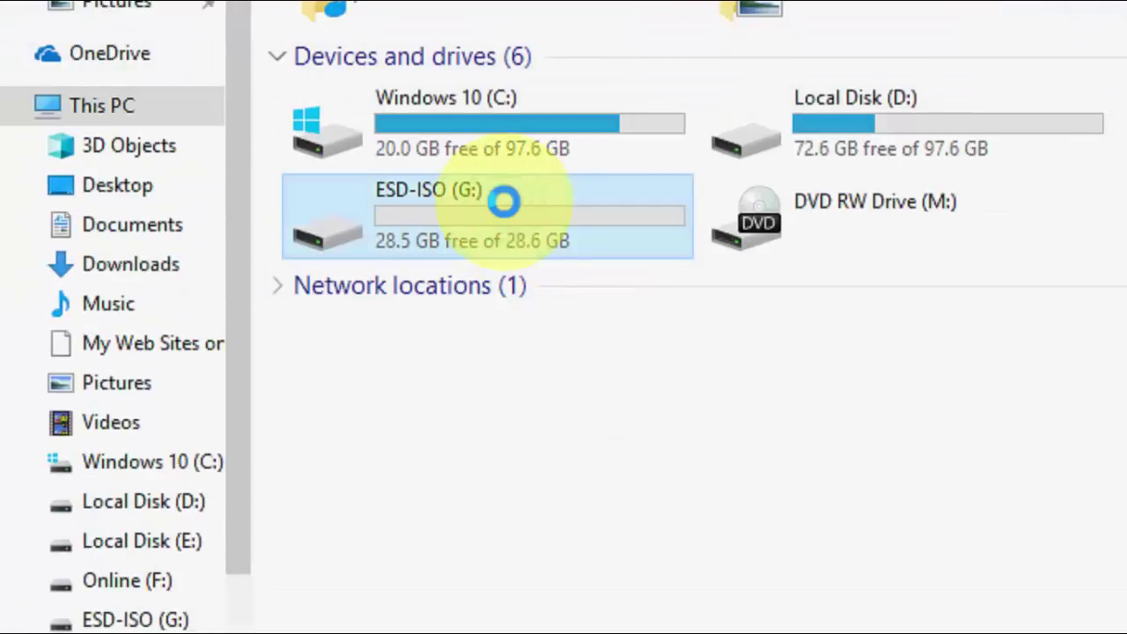
right_click(509, 215)
left_click(641, 172)
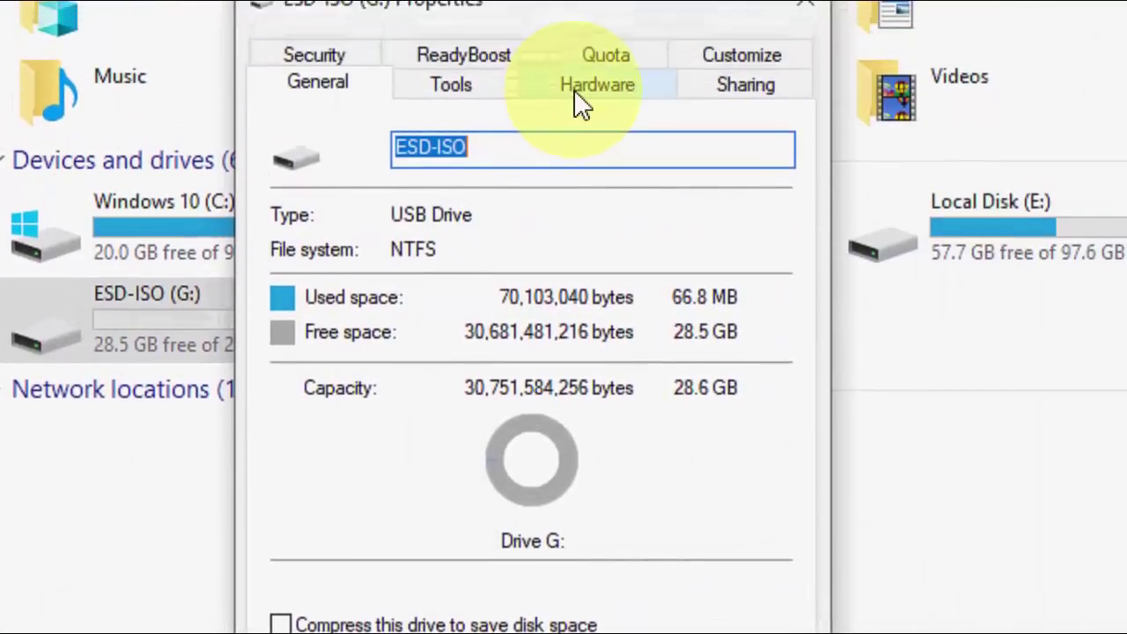
left_click(577, 93)
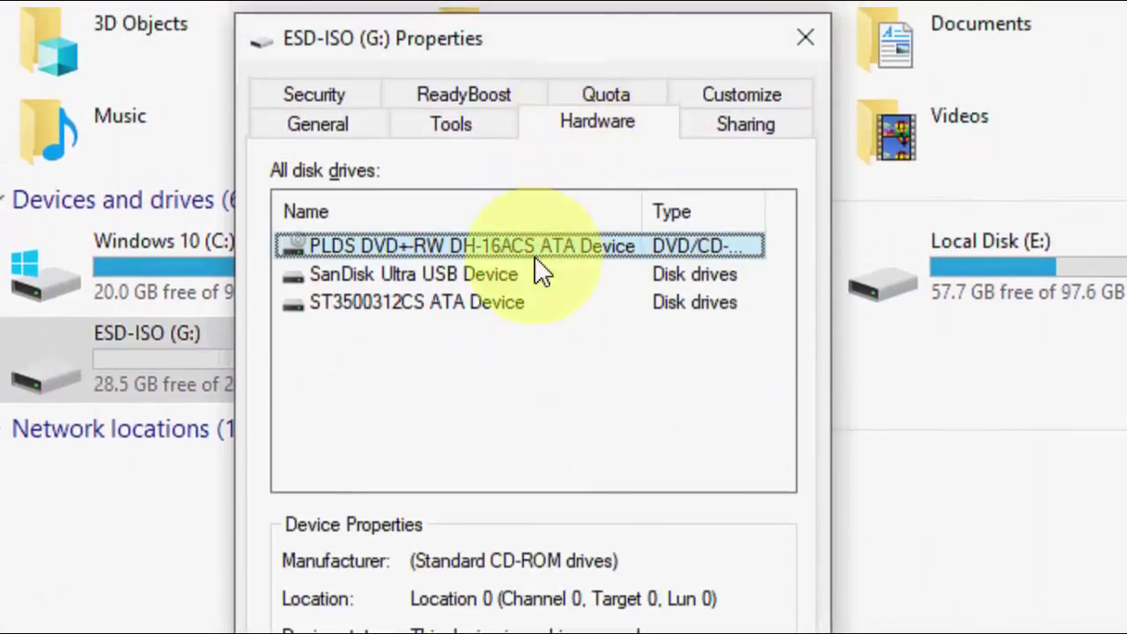
left_click(399, 276)
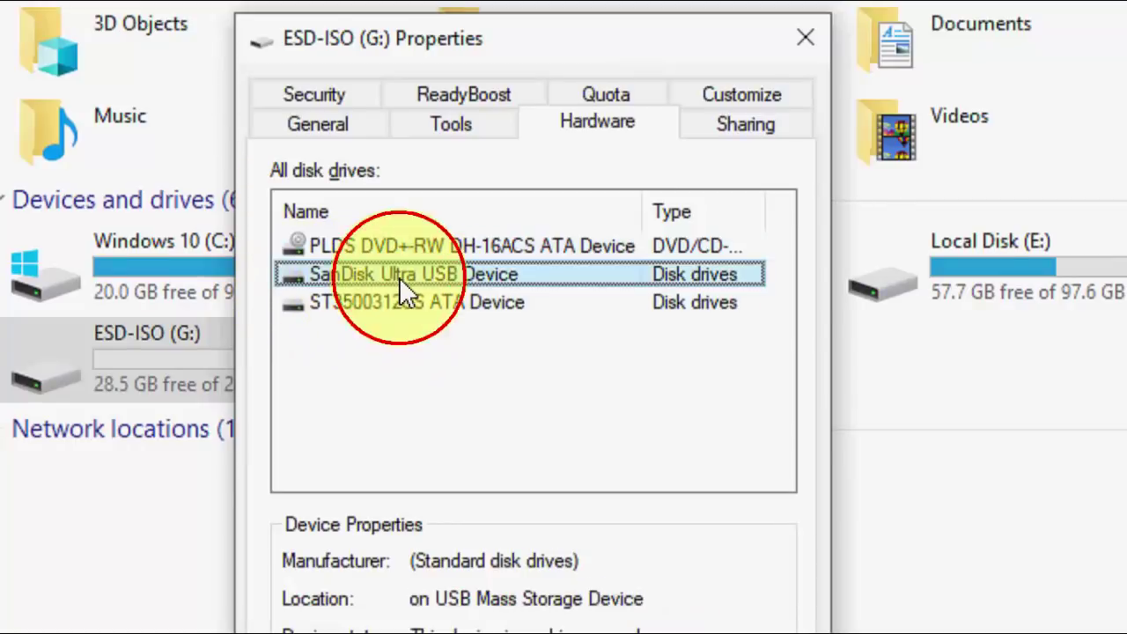
left_click(701, 607)
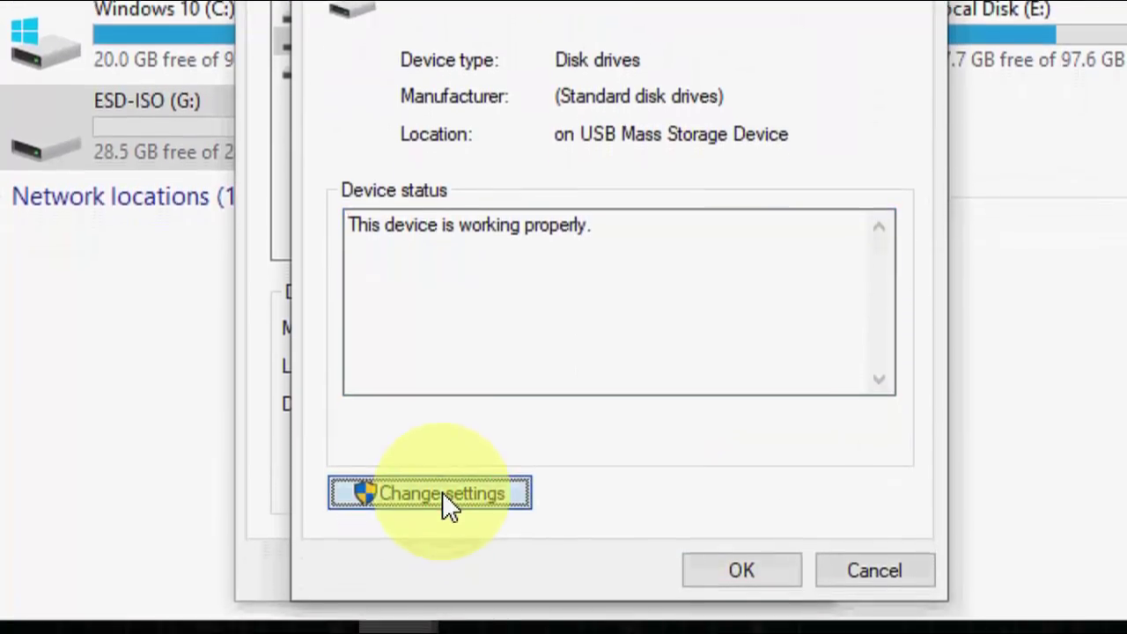
Switch the SanDisk drive's policy to Better performance with device write caching enabled
left_click(445, 526)
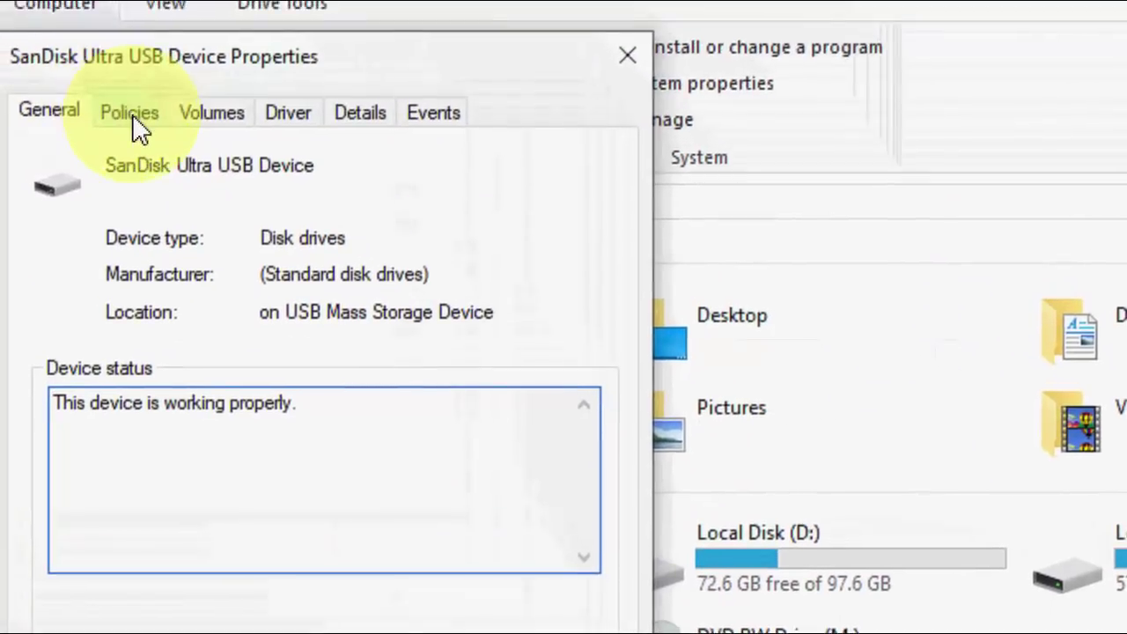
left_click(132, 113)
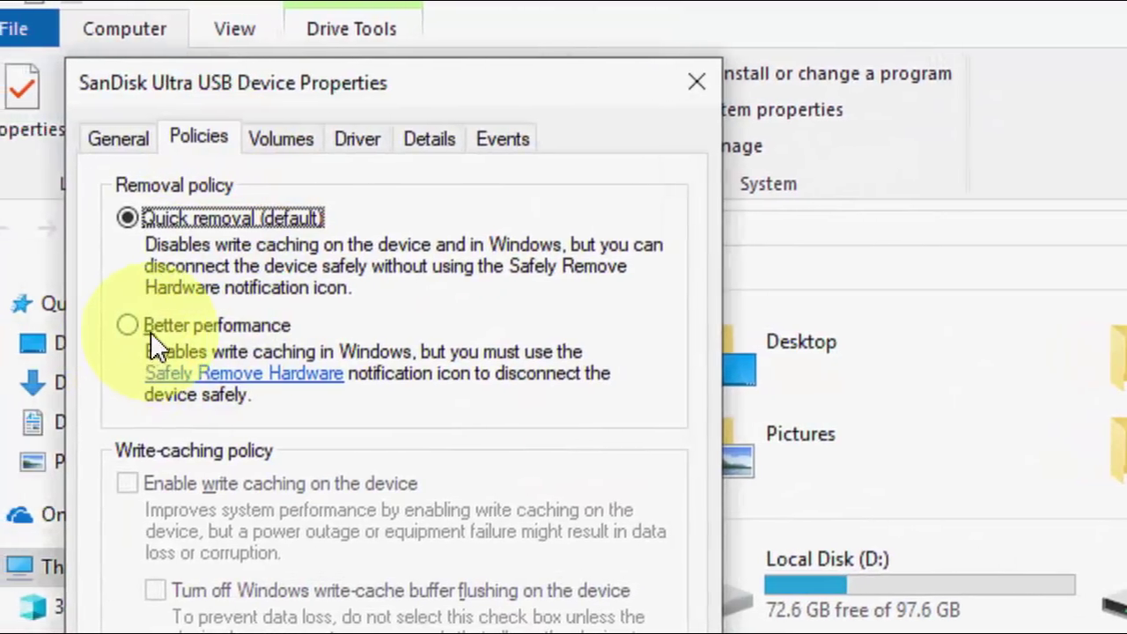
left_click(167, 328)
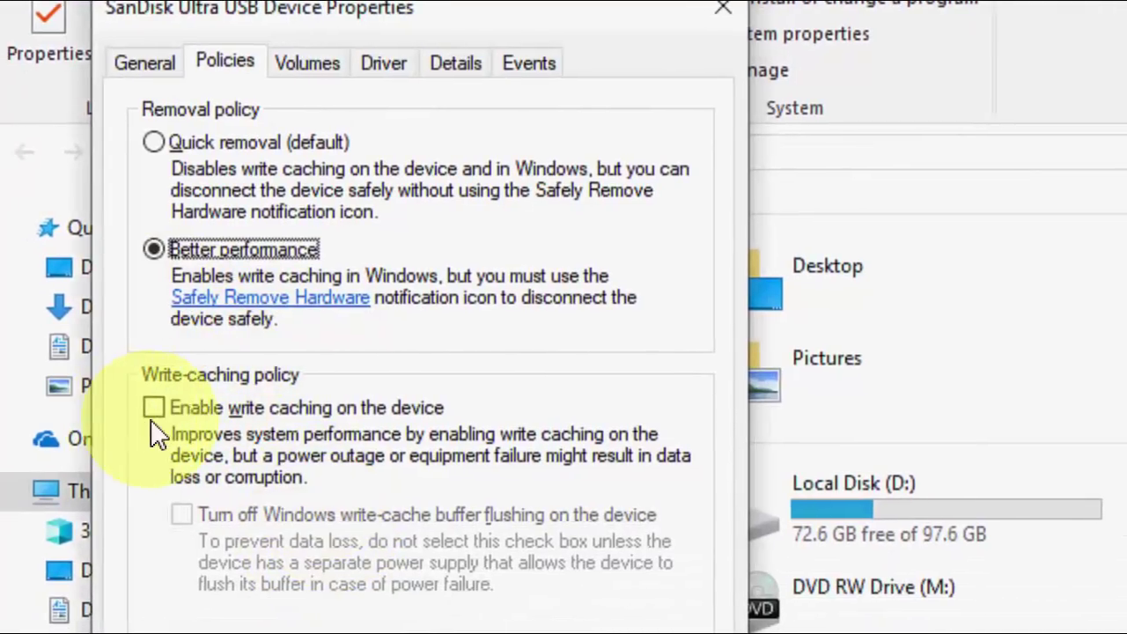
left_click(264, 418)
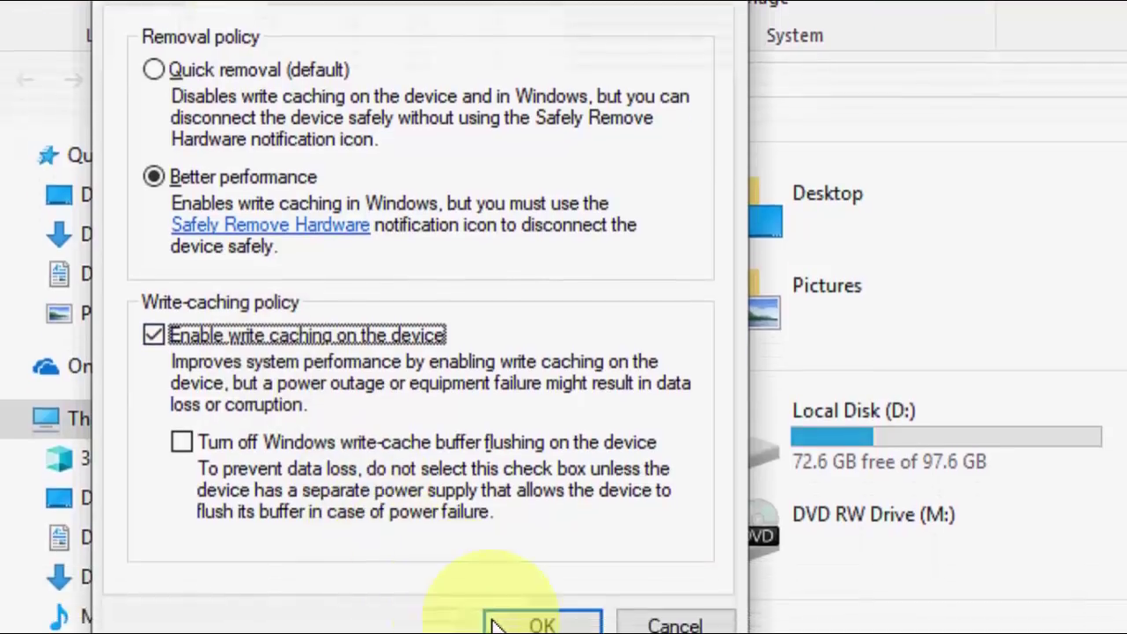
Apply the new policy, then reopen the ESD-ISO (G:) drive's Properties from This PC
left_click(516, 620)
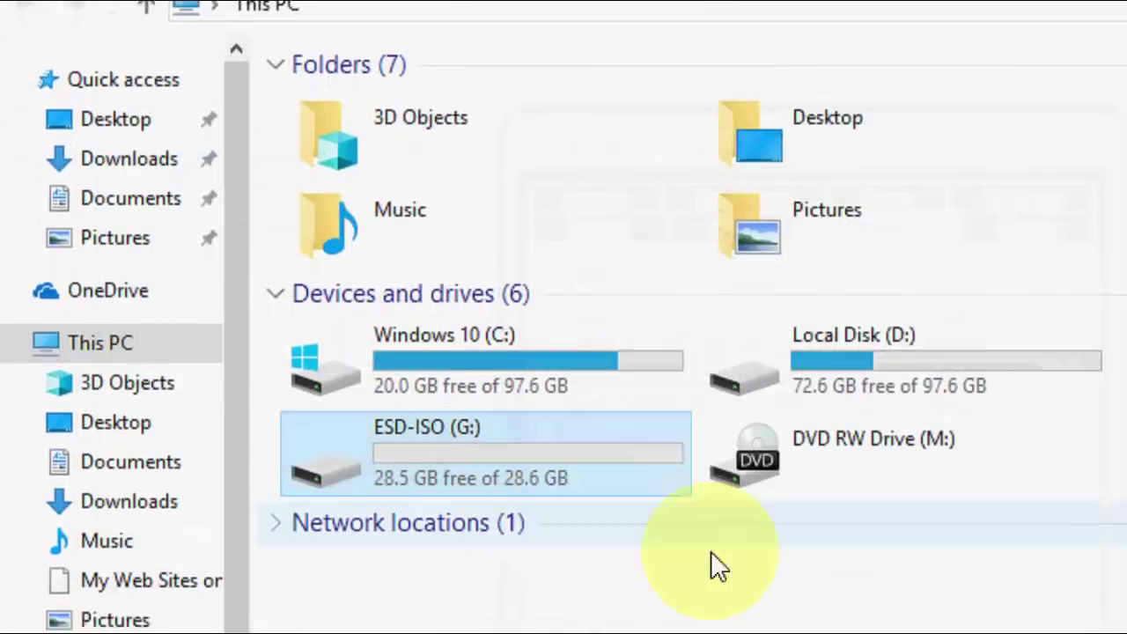
key("alt")
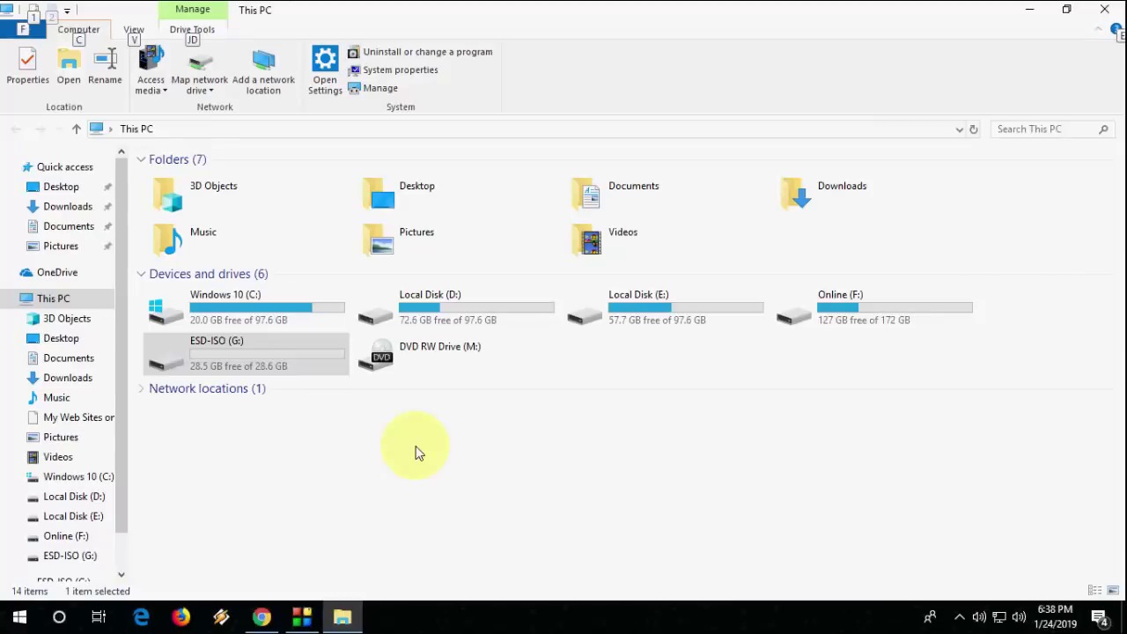
right_click(280, 352)
left_click(280, 352)
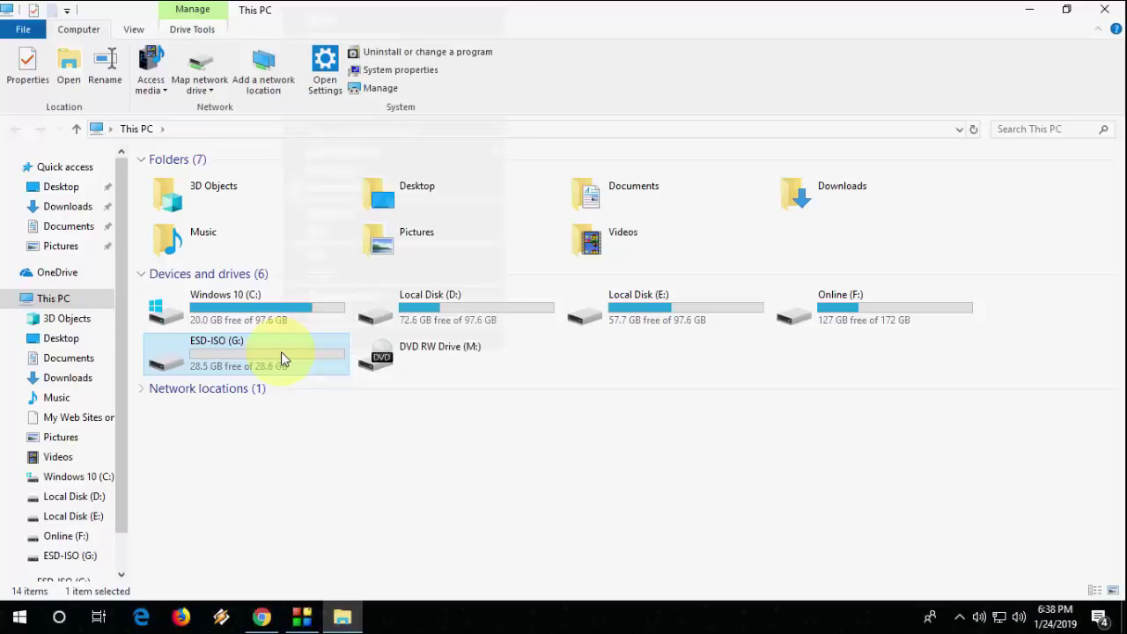
right_click(281, 351)
left_click(281, 352)
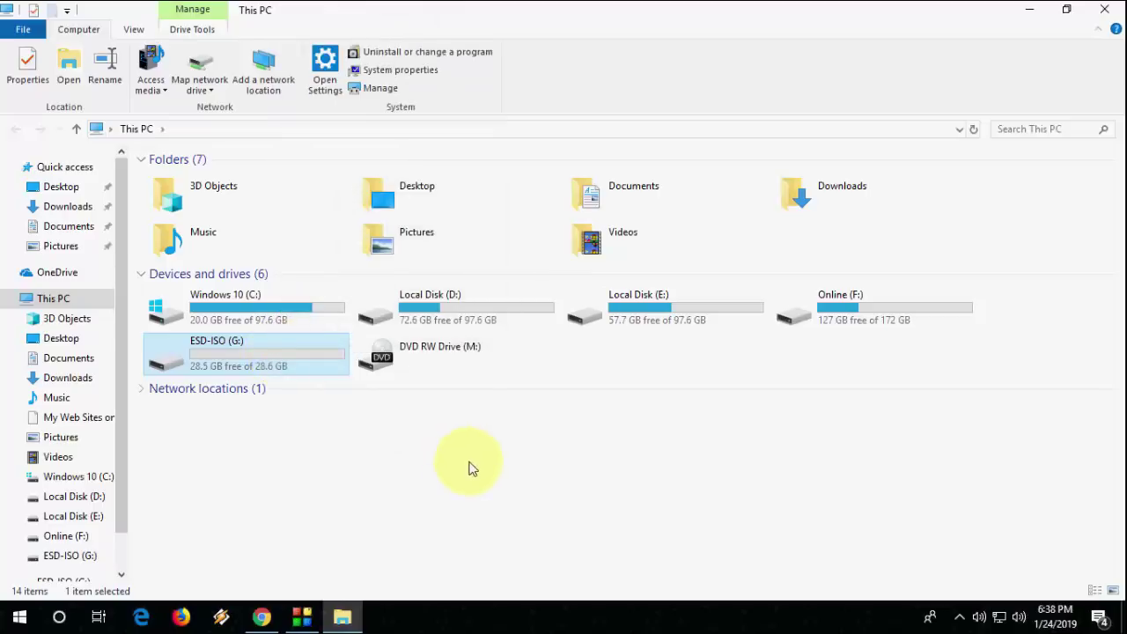
left_click(340, 423)
left_click(293, 365)
right_click(293, 365)
left_click(320, 351)
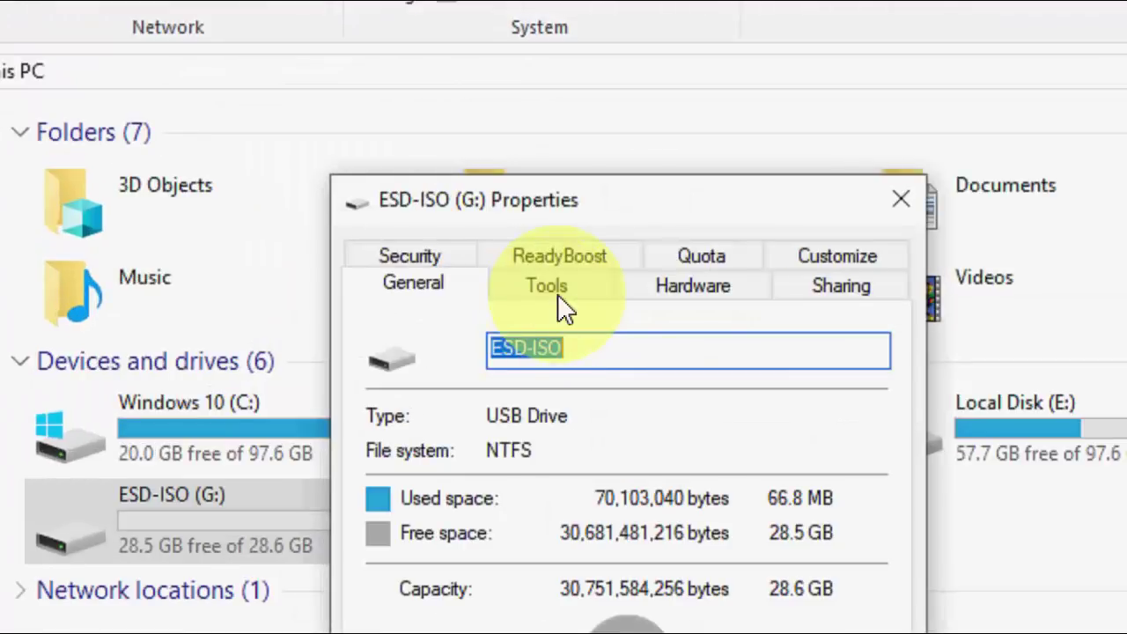
Check ESD-ISO (G:) for errors on the Tools tab, then close Properties and This PC
left_click(557, 295)
left_click(773, 440)
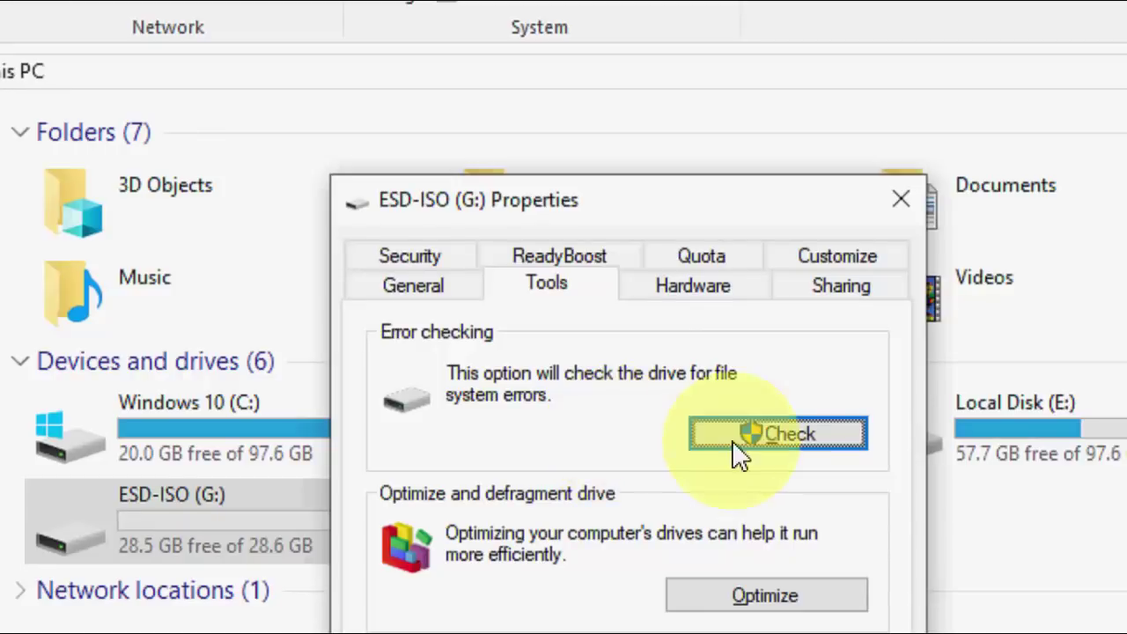
left_click(779, 437)
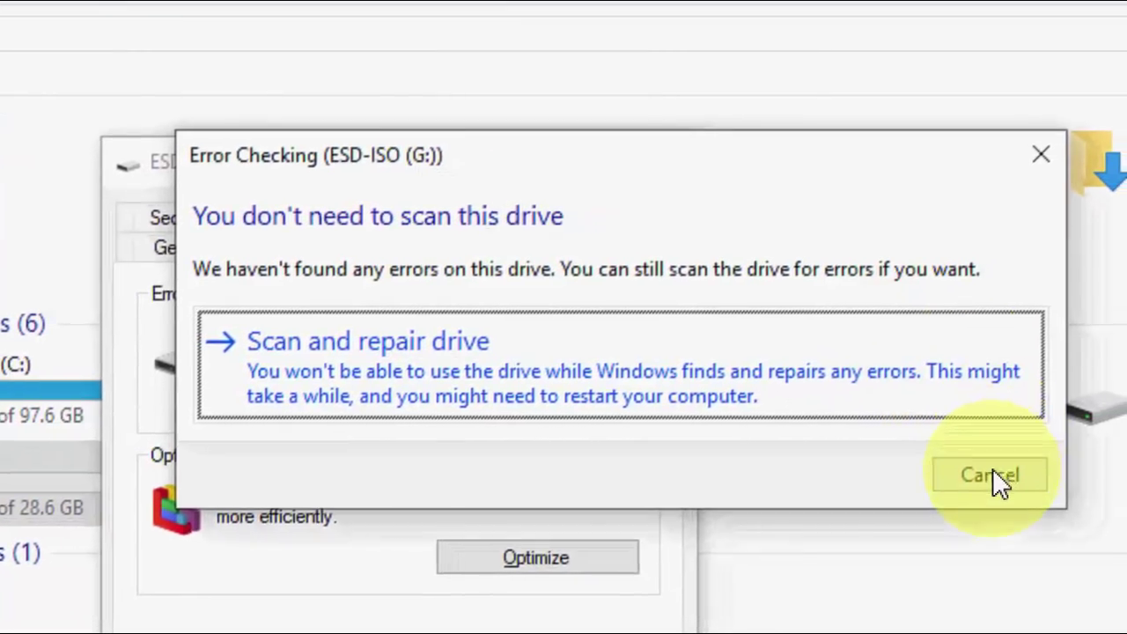
left_click(1013, 483)
left_click(654, 165)
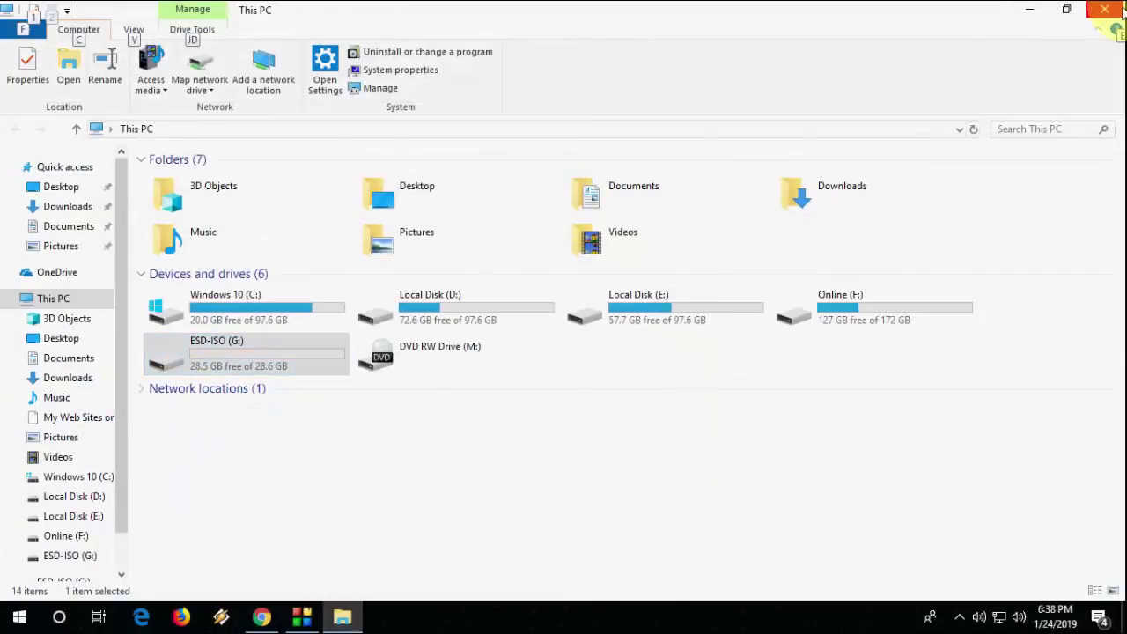
left_click(1123, 9)
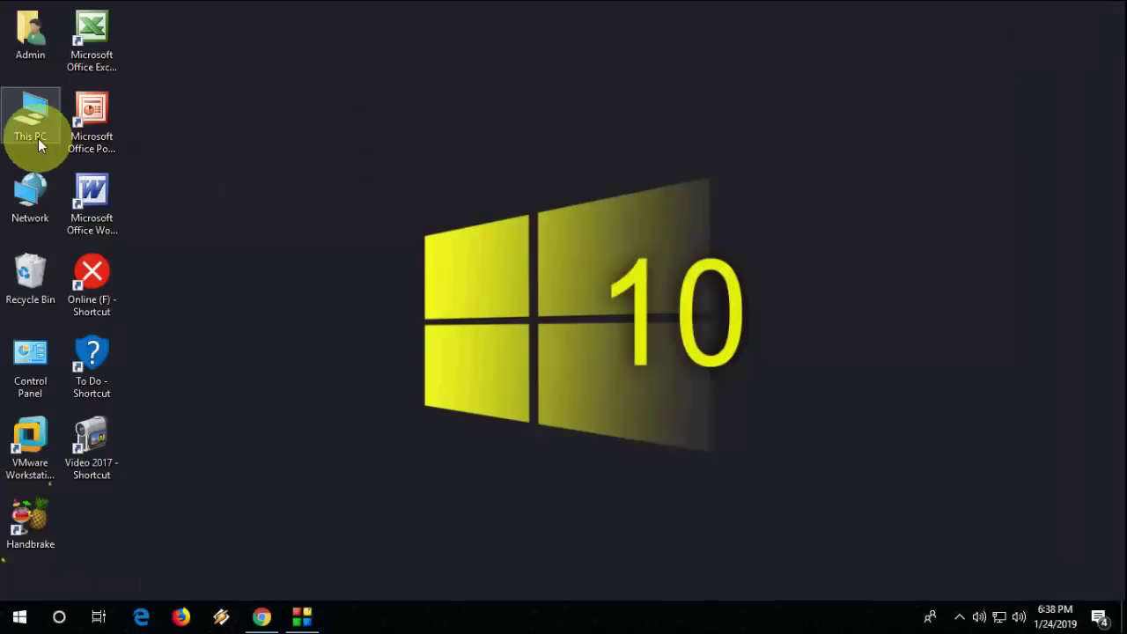
Open Computer Management and expand the Universal Serial Bus controllers list
right_click(18, 123)
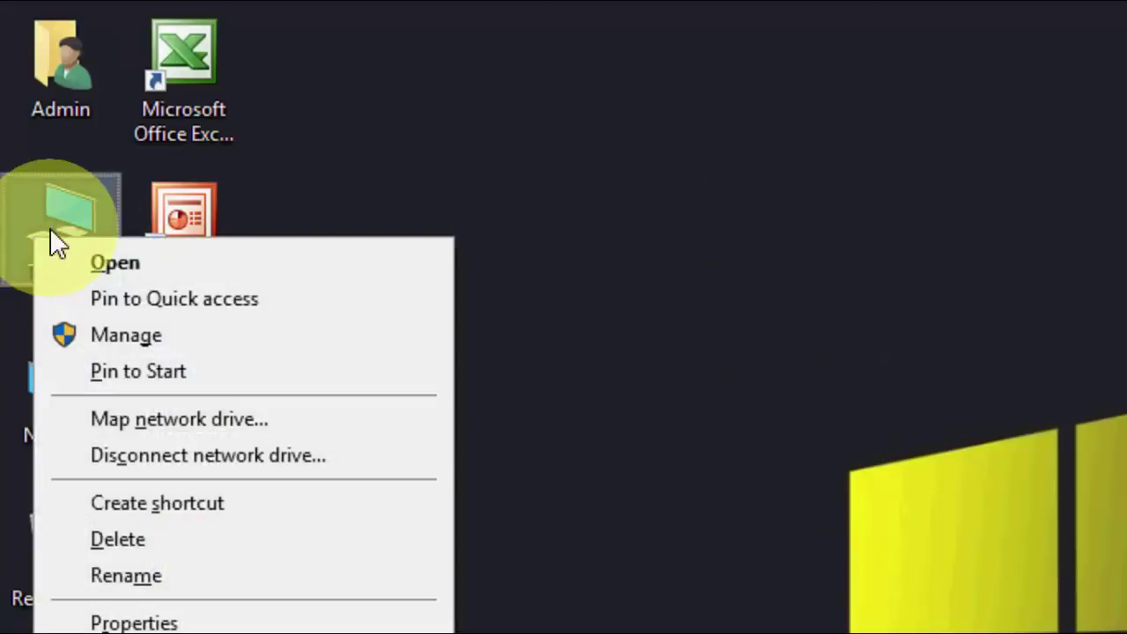
left_click(178, 337)
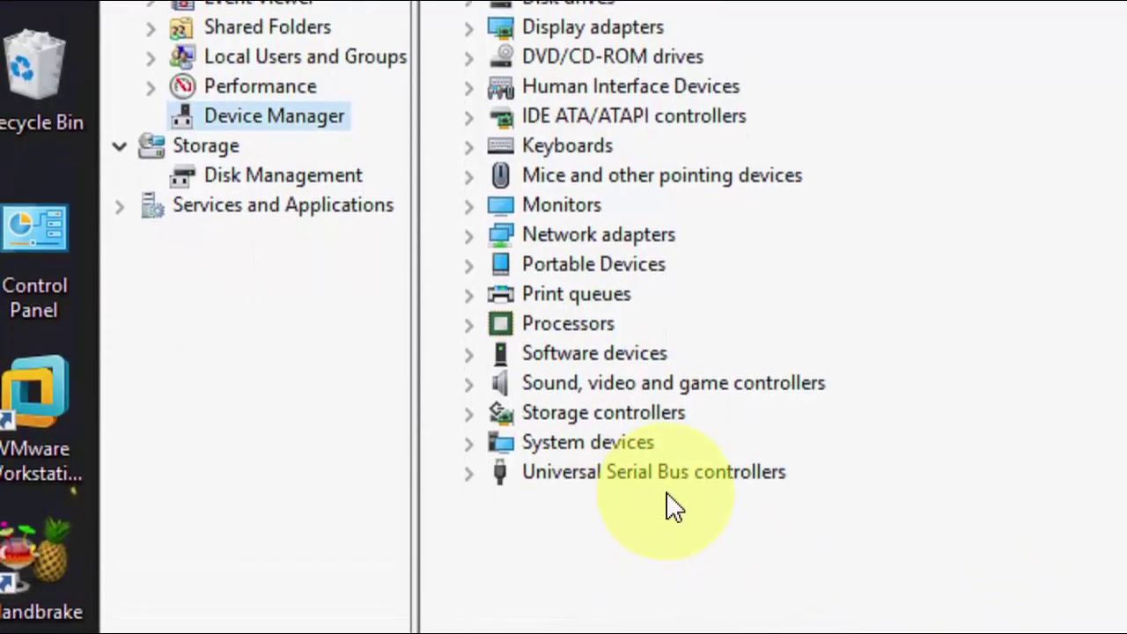
left_click(715, 465)
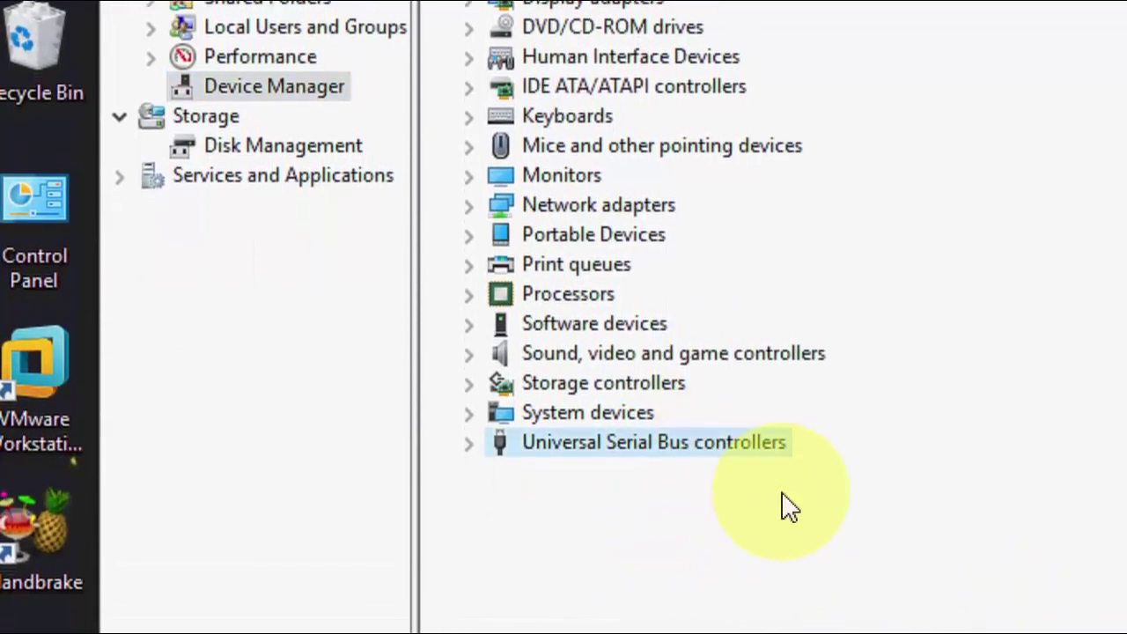
left_click(468, 438)
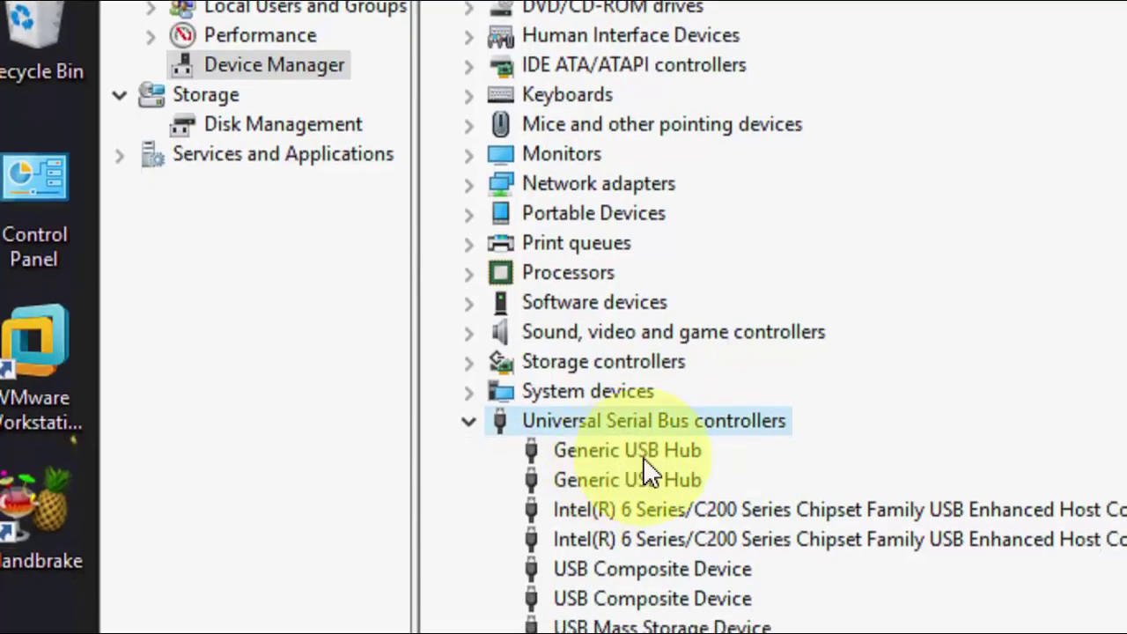
Start a driver update for the first Generic USB Hub, cancel it, and close Device Manager
left_click(642, 458)
right_click(643, 457)
left_click(726, 472)
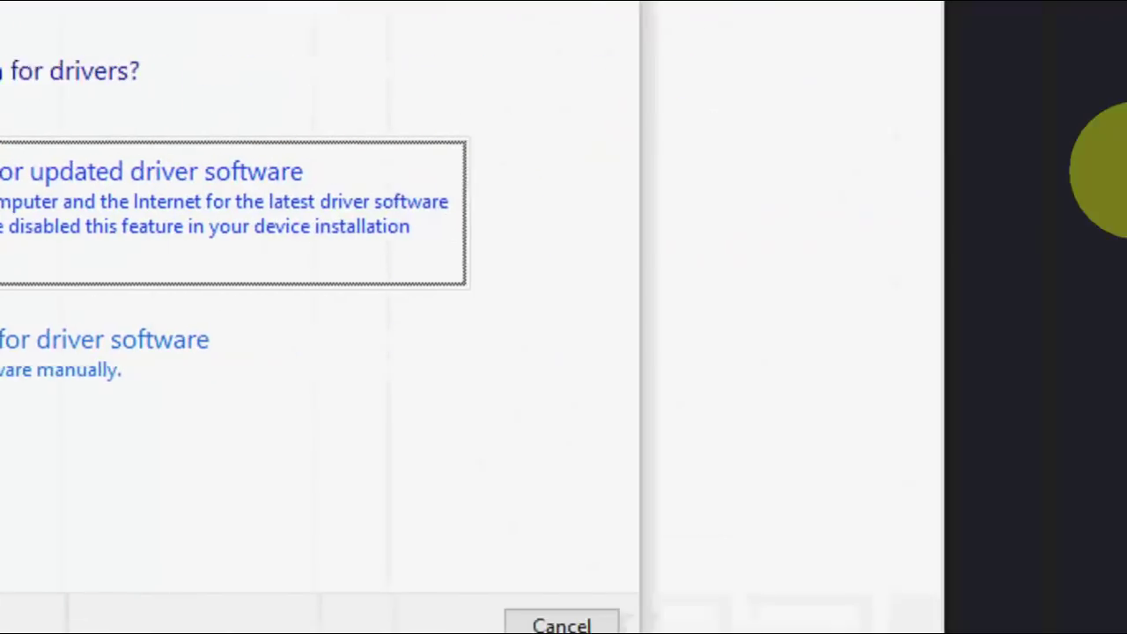
left_click(454, 597)
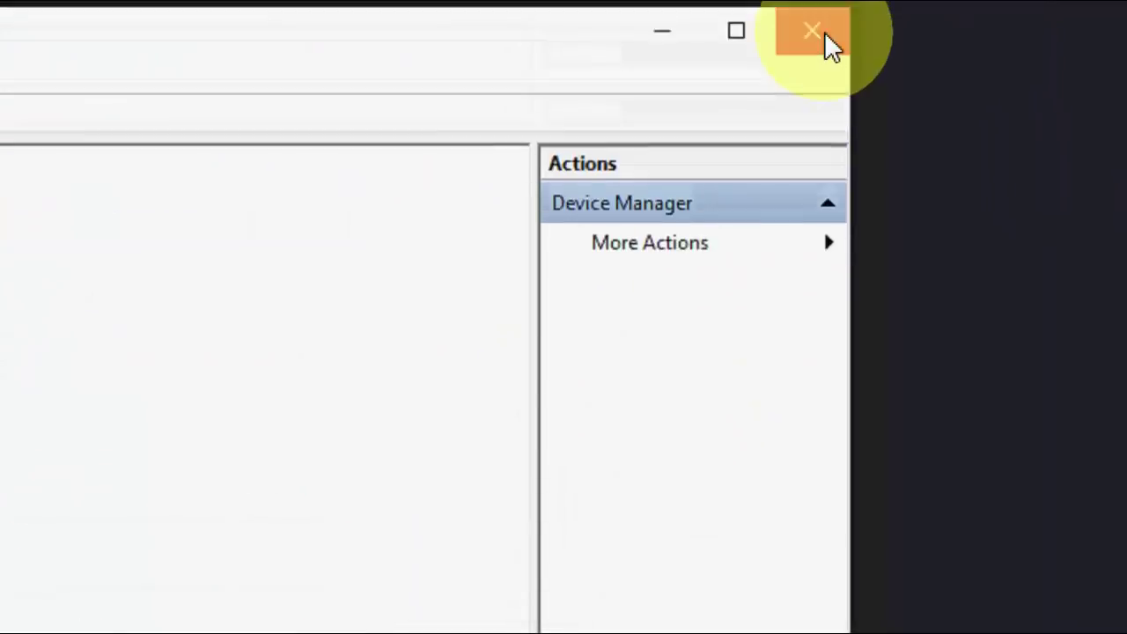
left_click(826, 37)
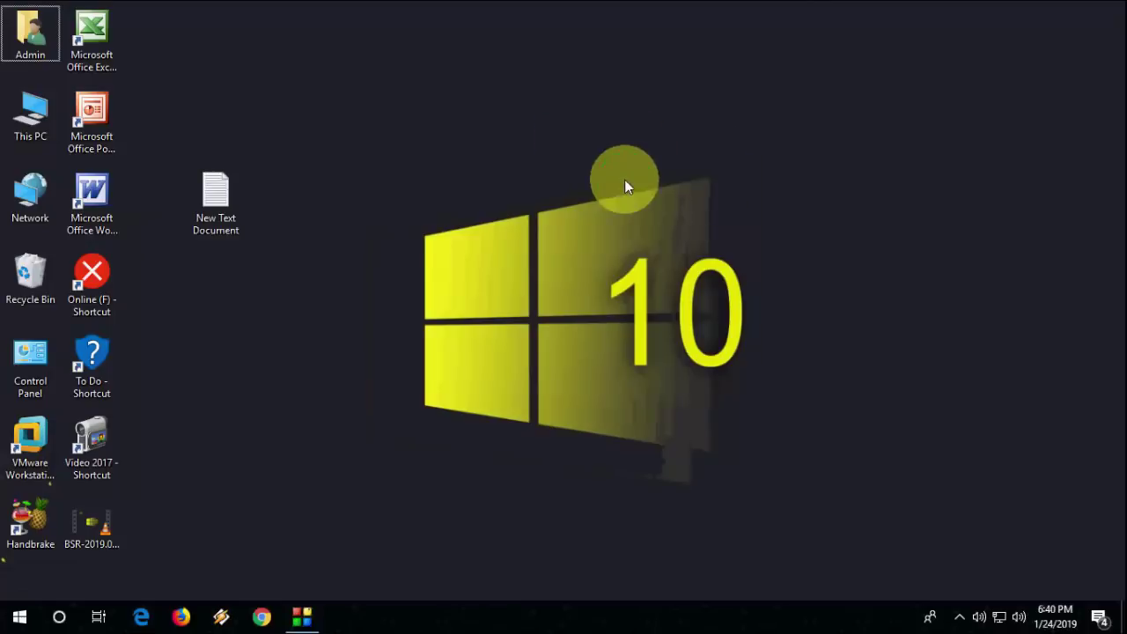
Quick-format ESD-ISO (G:) as NTFS, confirm the data erase, and close the Format dialog
double_click(44, 132)
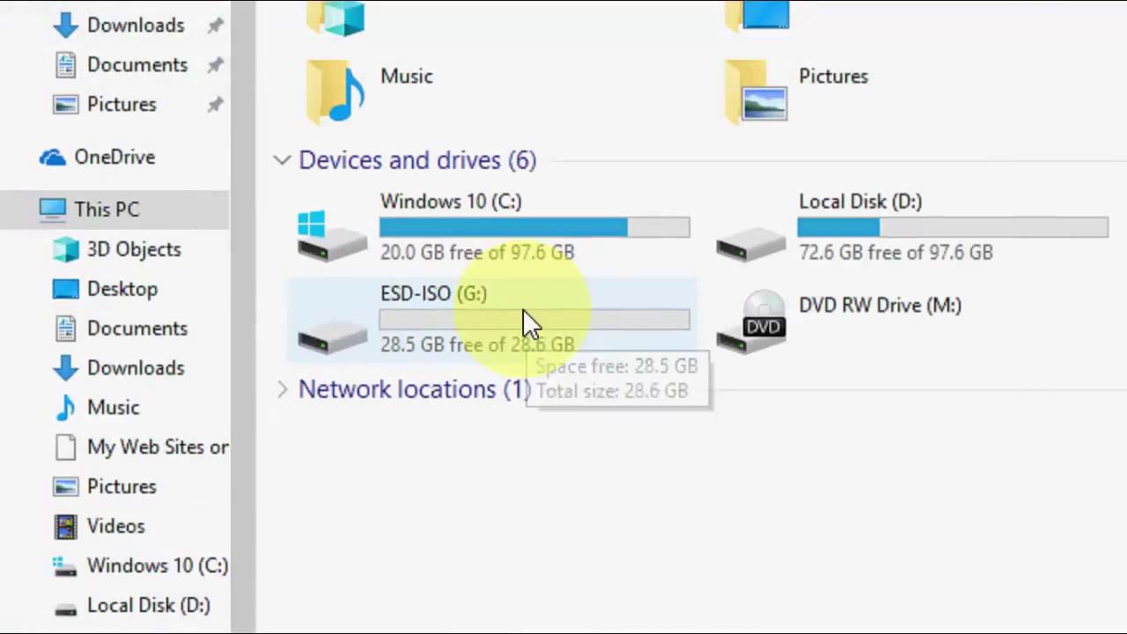
right_click(262, 361)
left_click(765, 83)
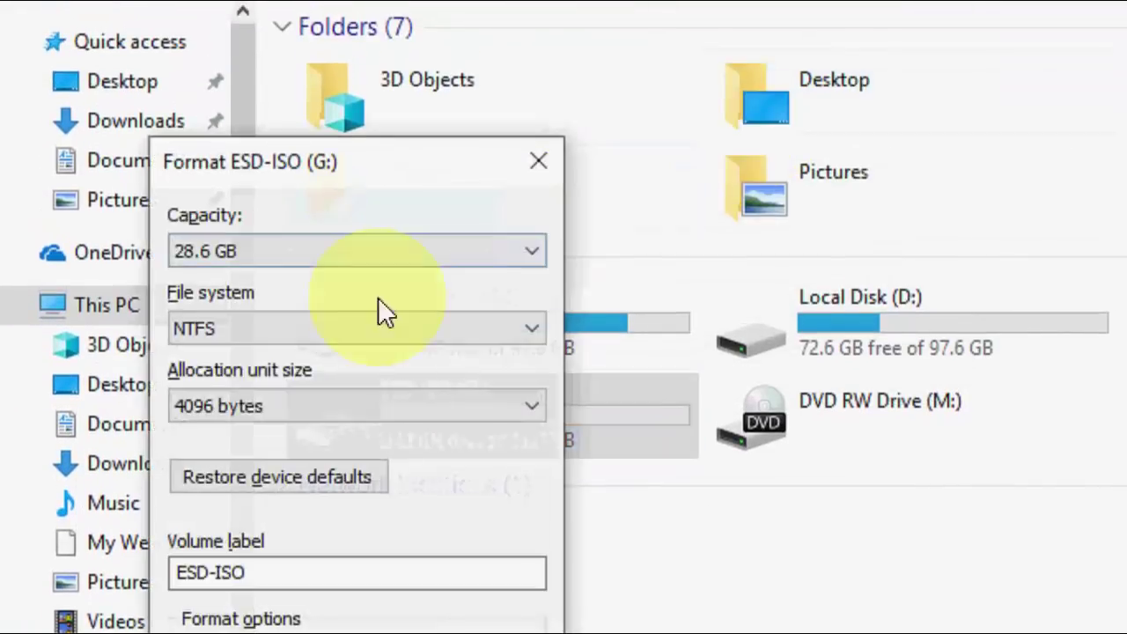
left_click(255, 329)
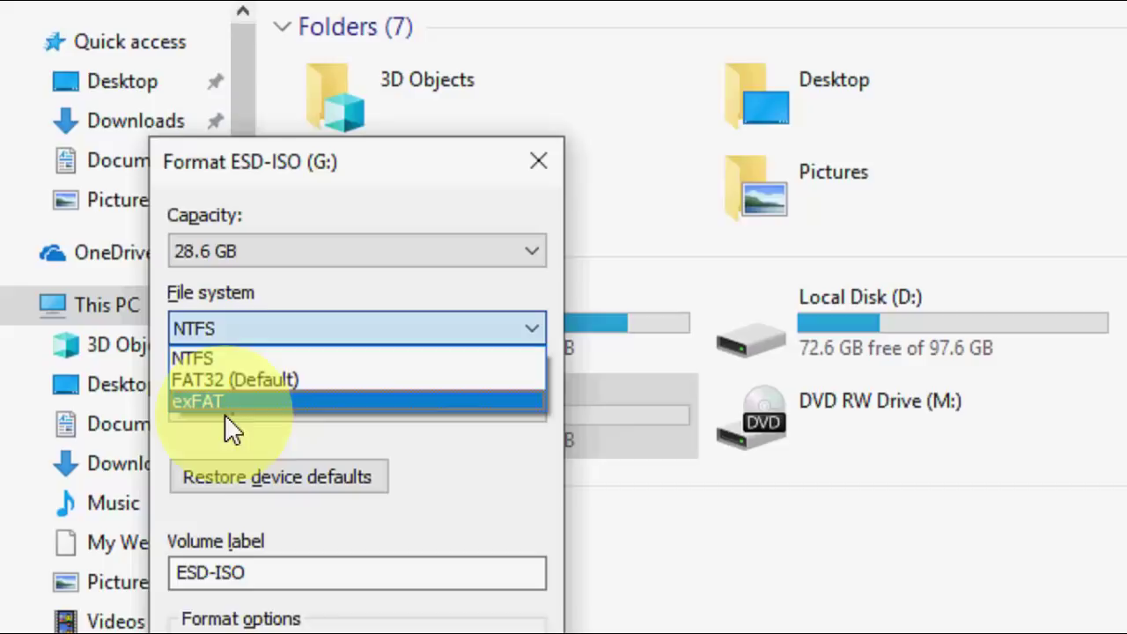
left_click(239, 361)
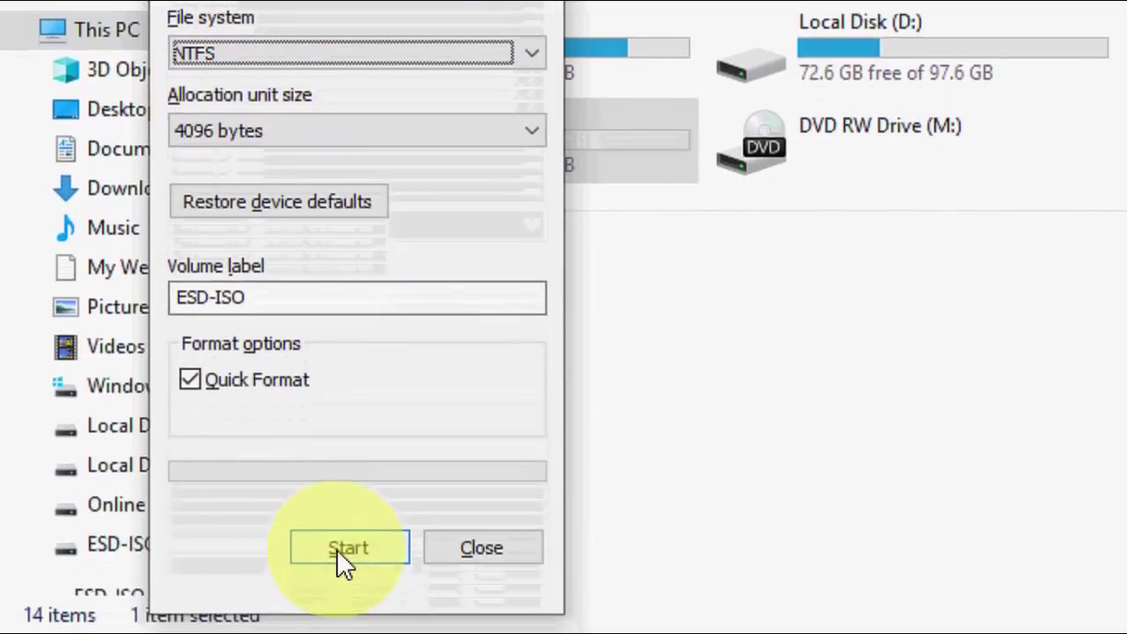
left_click(348, 528)
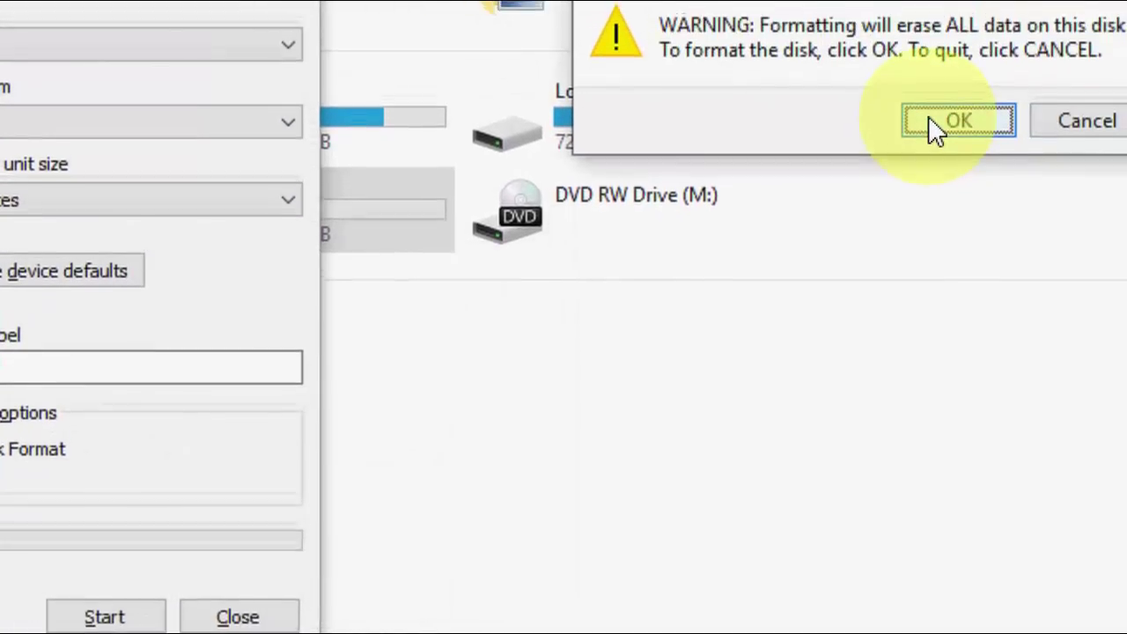
left_click(929, 115)
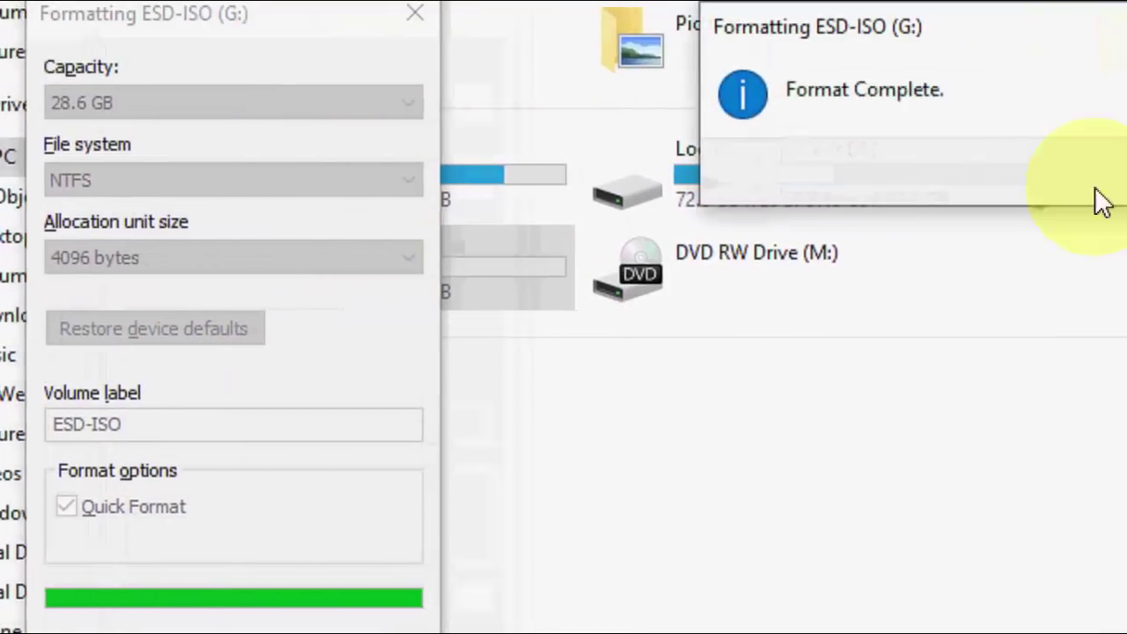
left_click(1087, 171)
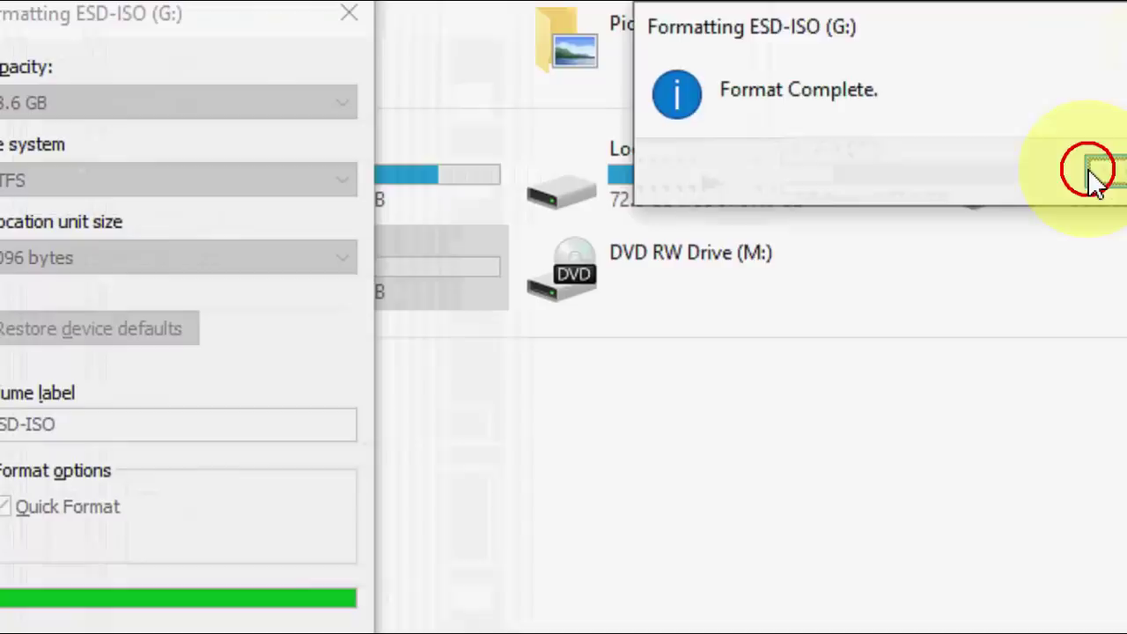
left_click(336, 46)
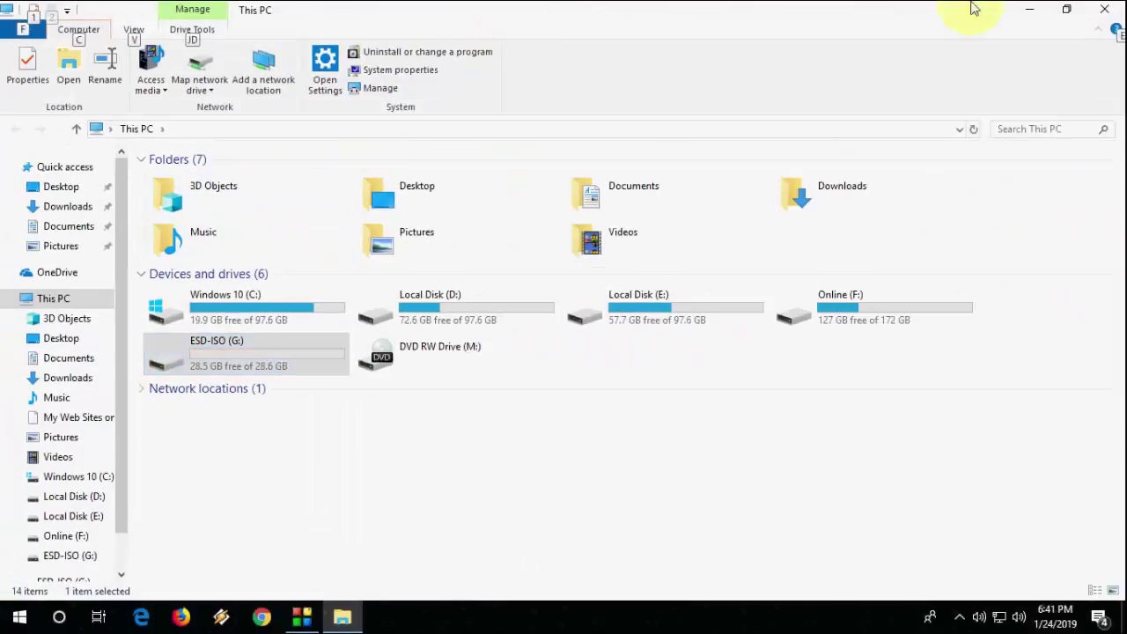
Launch Command Prompt and enter 'netsh int tcp set global autotuninglevel=disabled'
left_click(1103, 9)
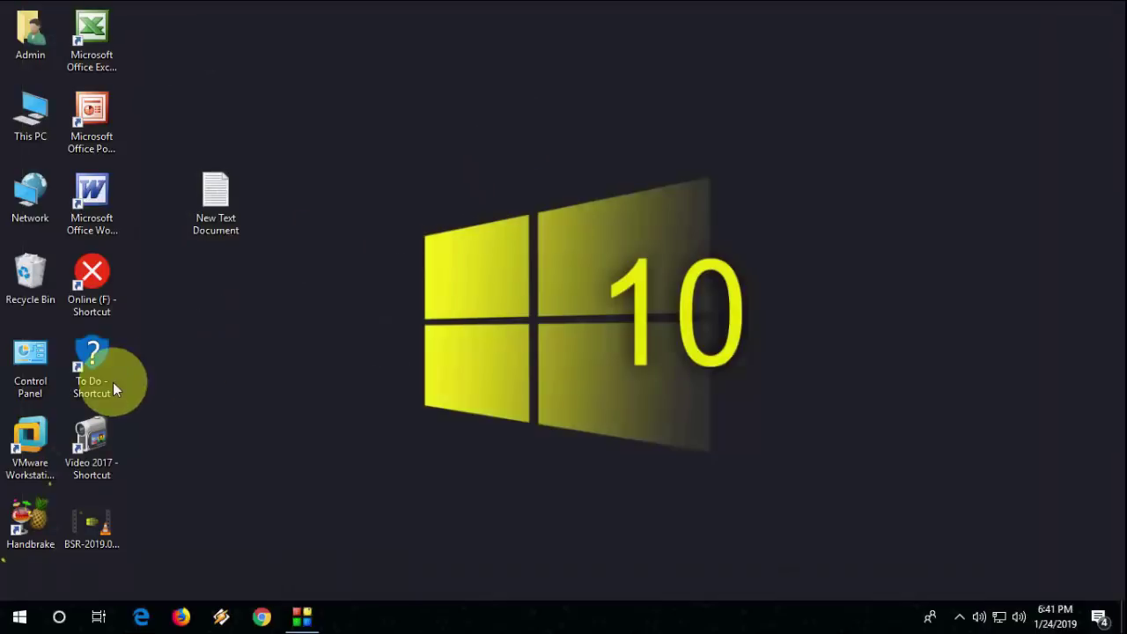
key("super")
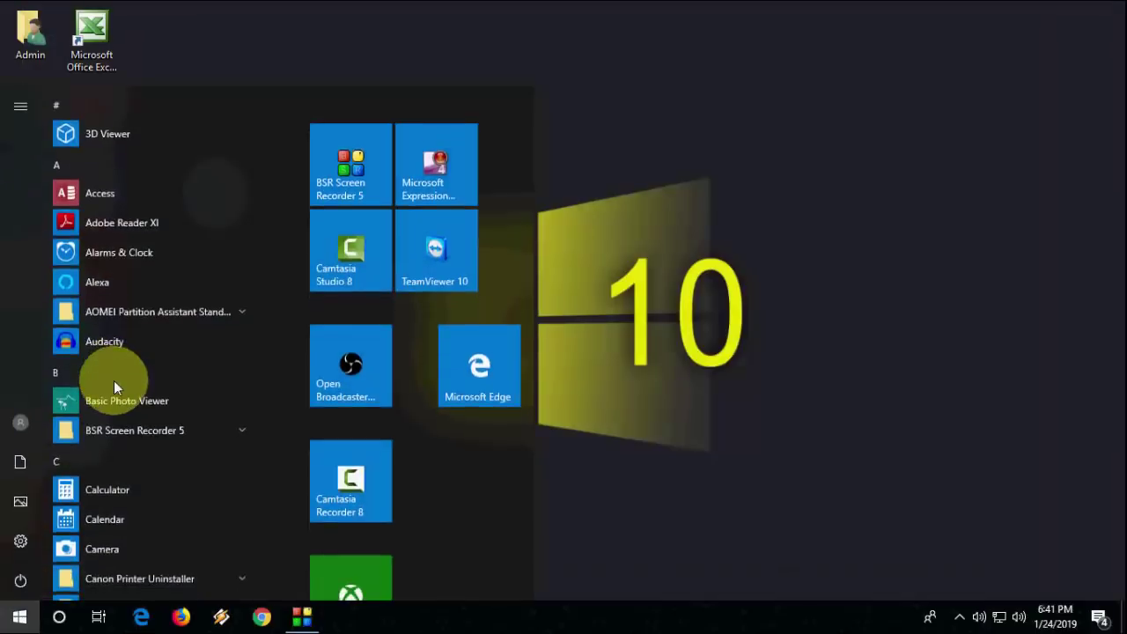
type("cmd")
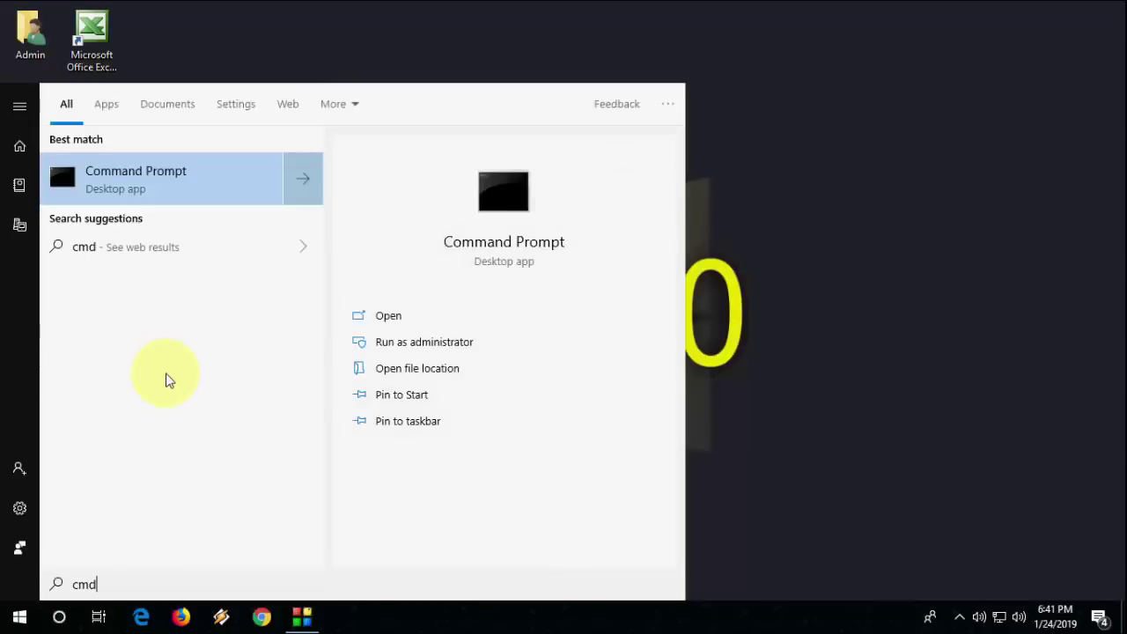
left_click(149, 182)
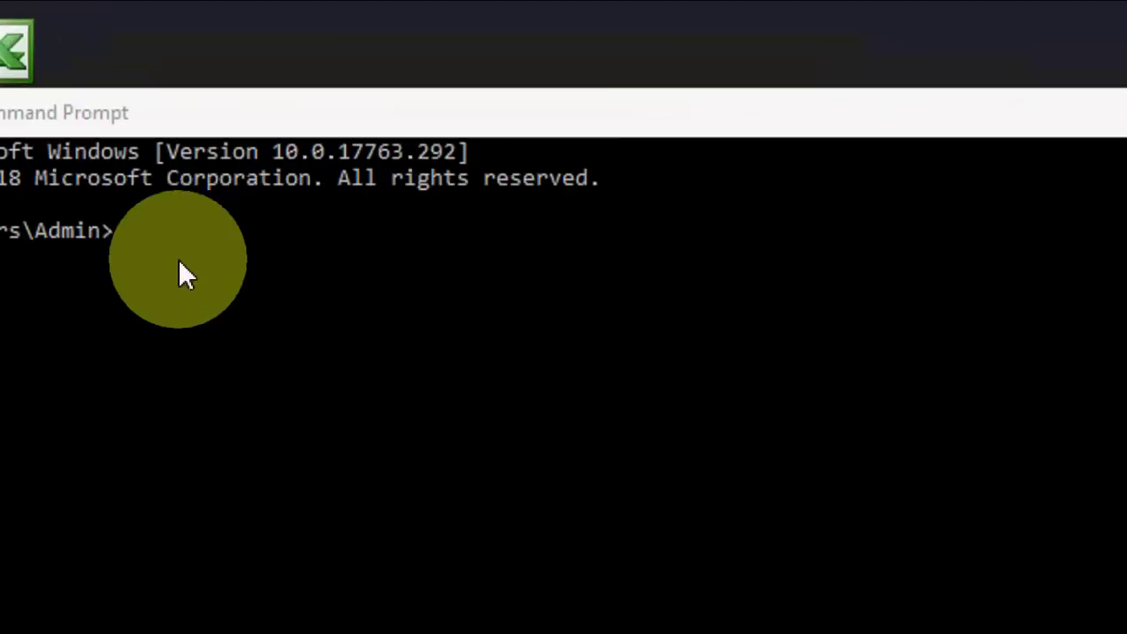
type("netsh int tcp set global autotuninglevel=disabled")
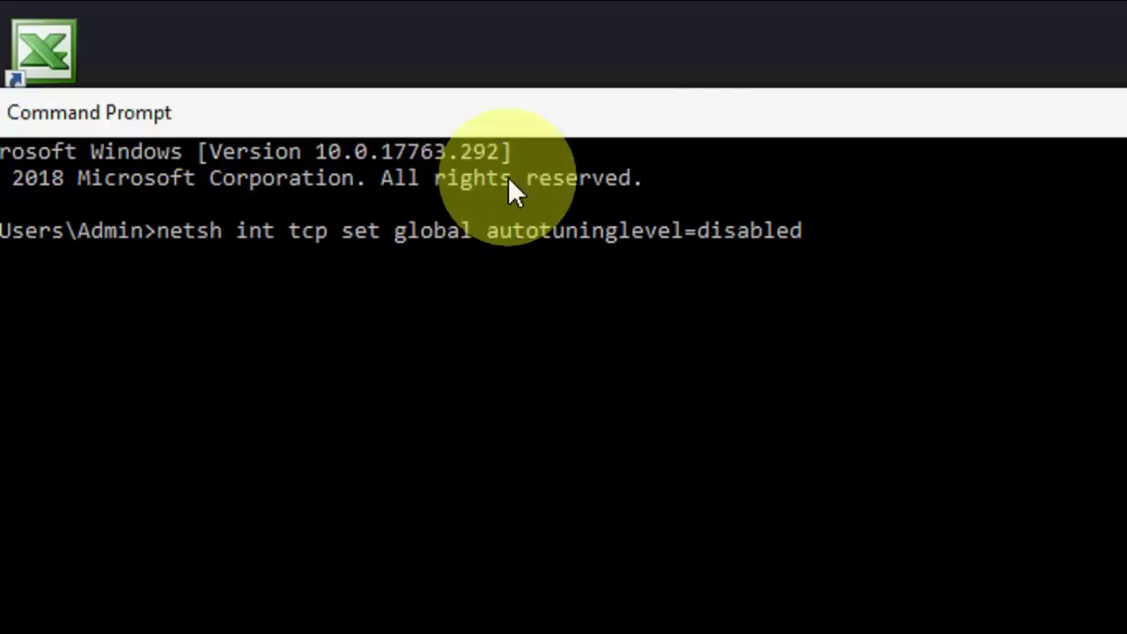
left_click(727, 29)
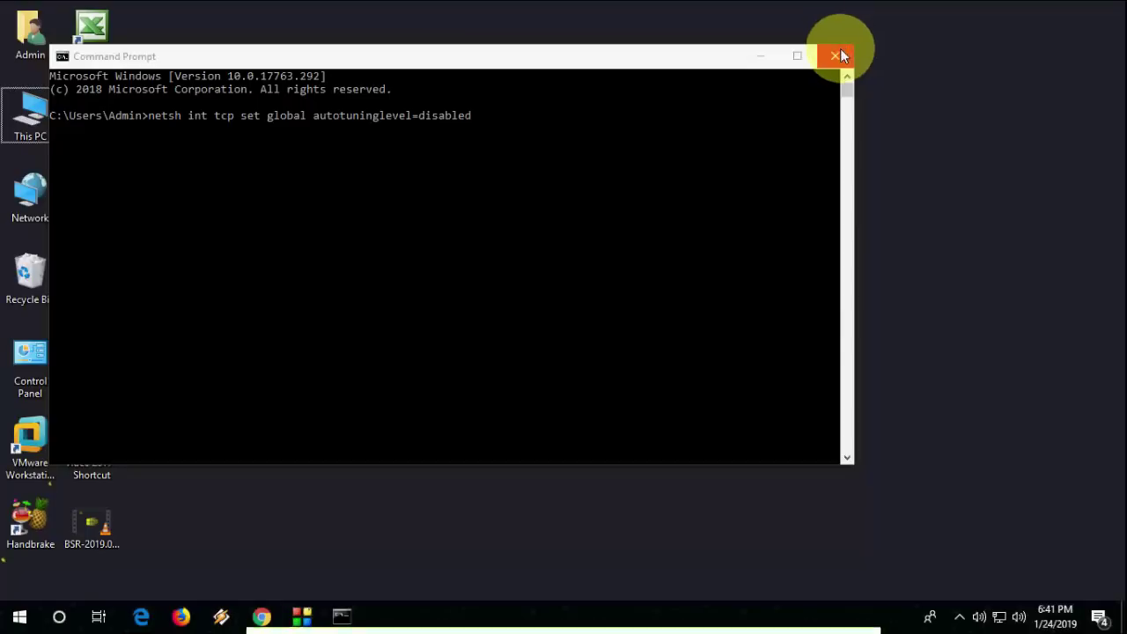
Close Command Prompt and refresh the desktop
left_click(837, 56)
right_click(477, 128)
left_click(521, 176)
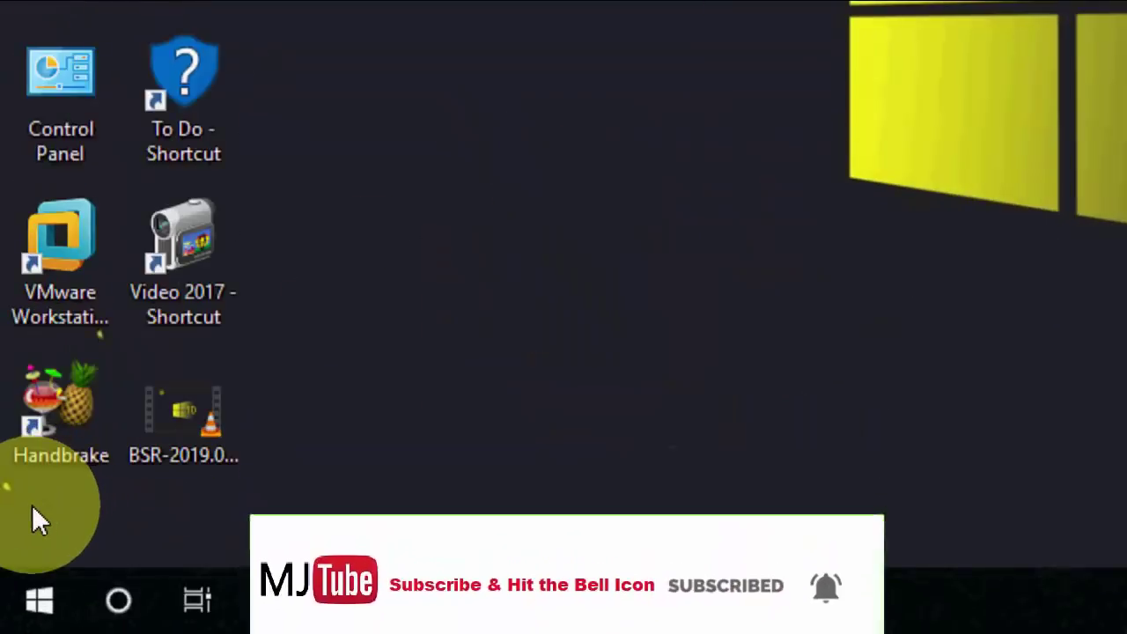
Uncheck Remote Differential Compression API Support in Turn Windows features on or off and confirm
key("super")
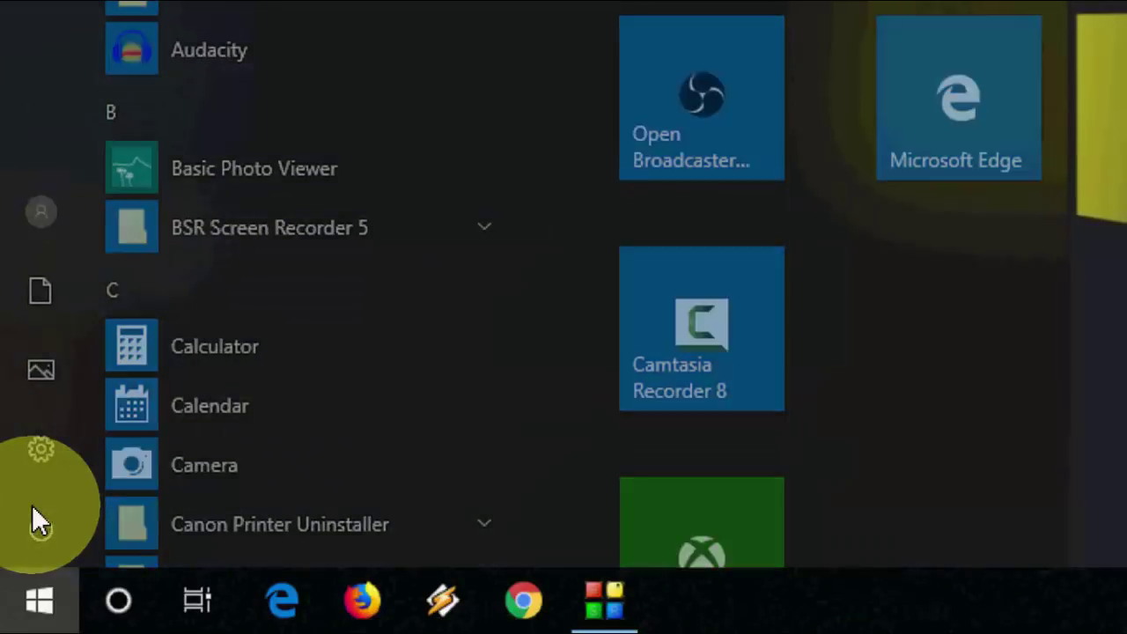
type("turn")
key("BackSpace")
key("BackSpace")
key("BackSpace")
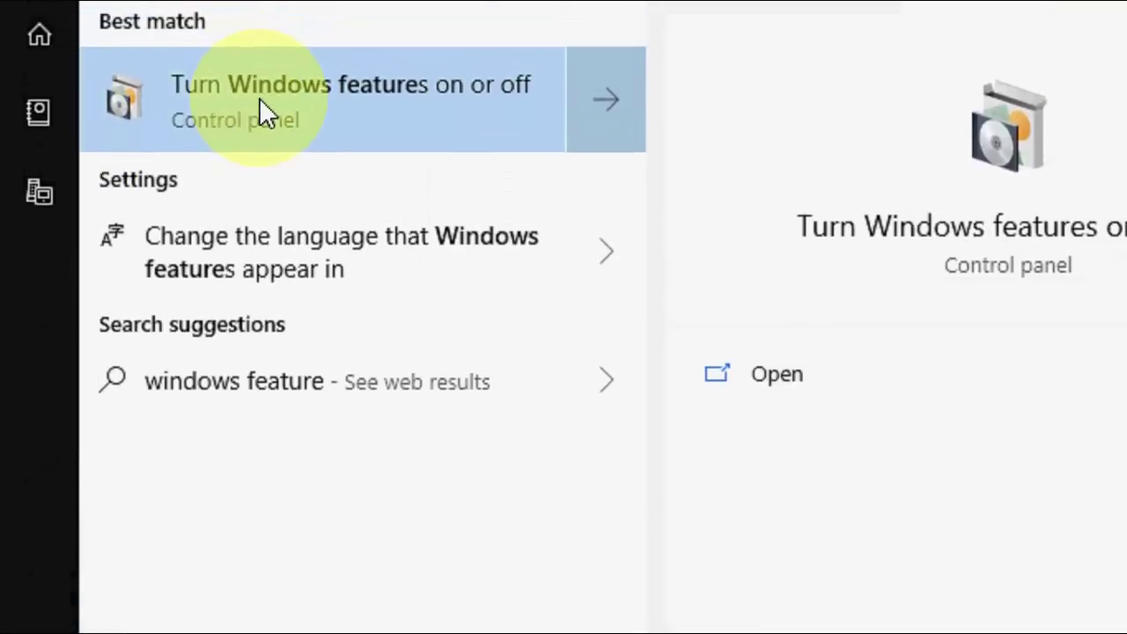
left_click(270, 171)
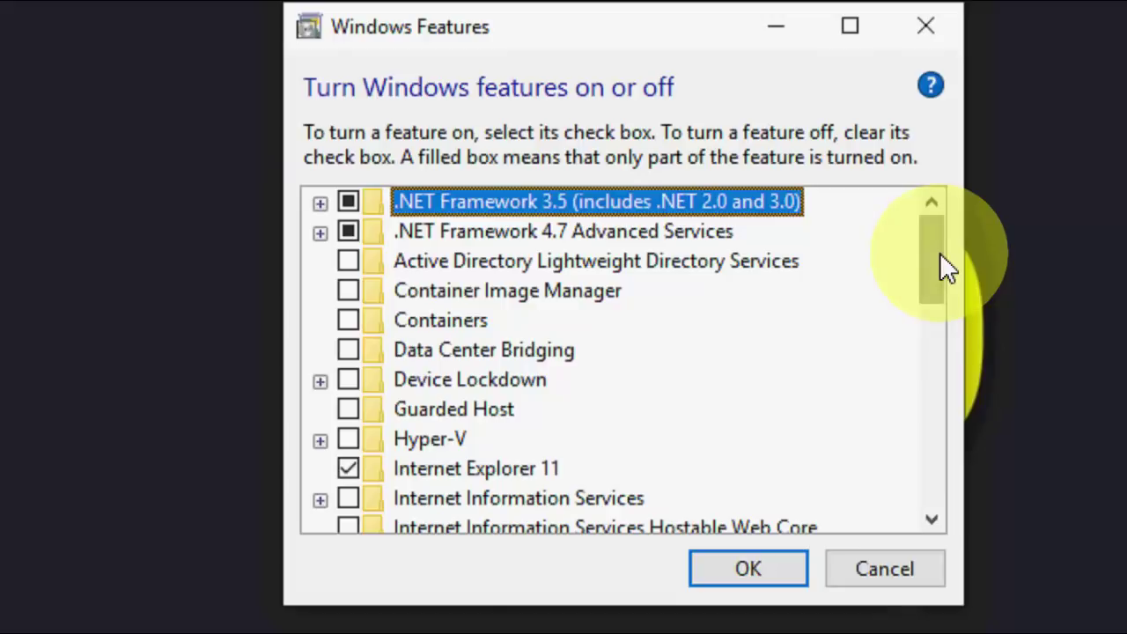
left_click_drag(926, 259, 942, 346)
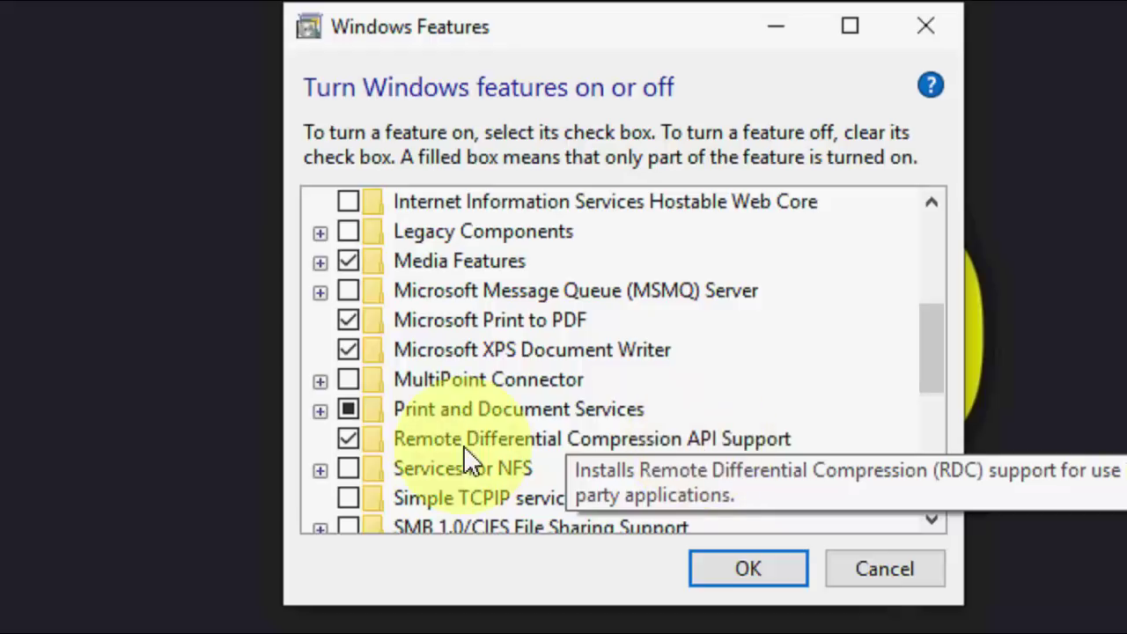
left_click(347, 439)
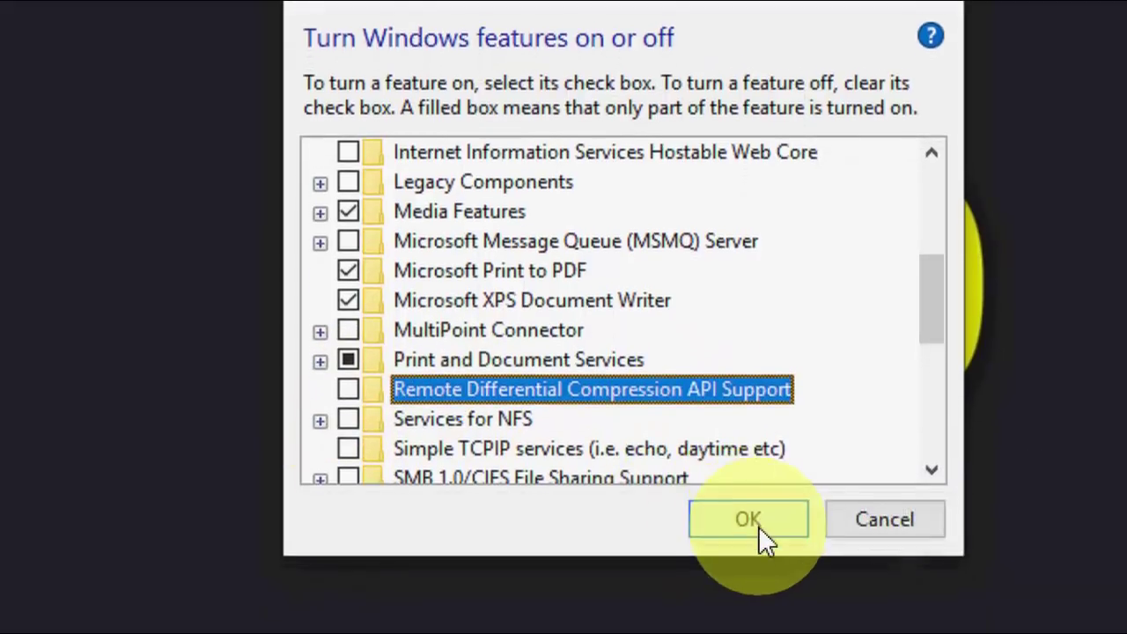
left_click(757, 522)
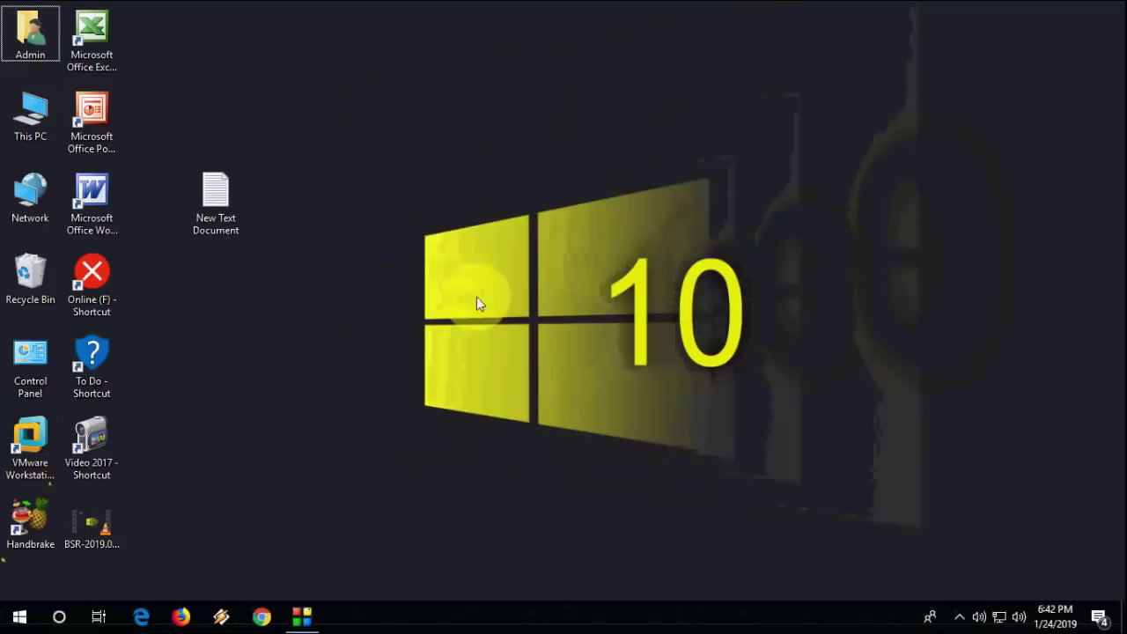
right_click(388, 157)
left_click(422, 198)
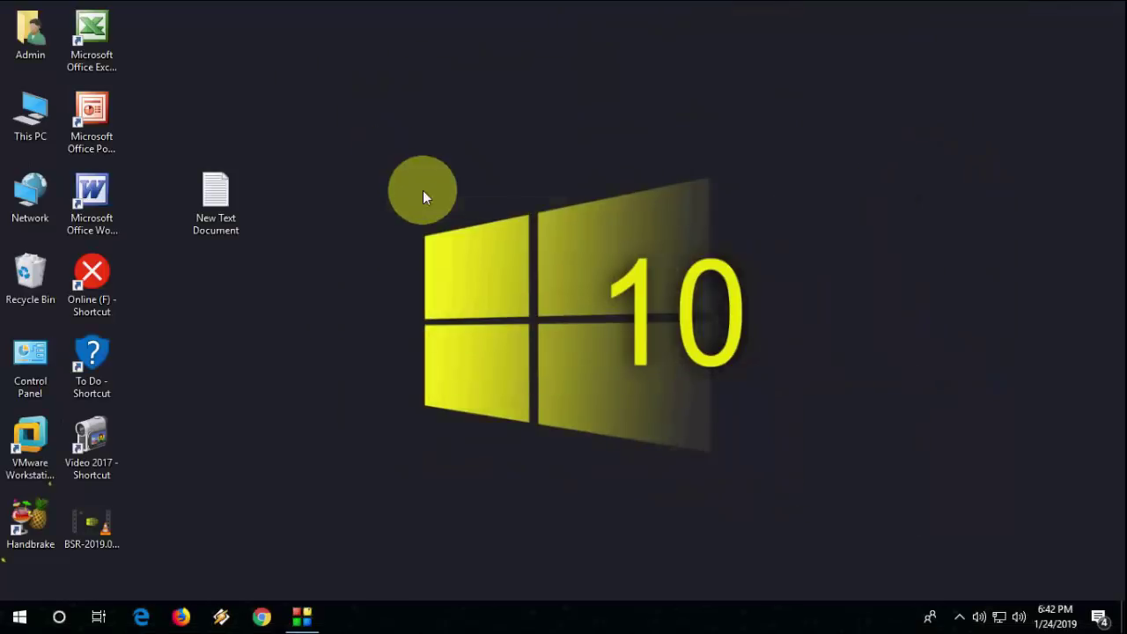